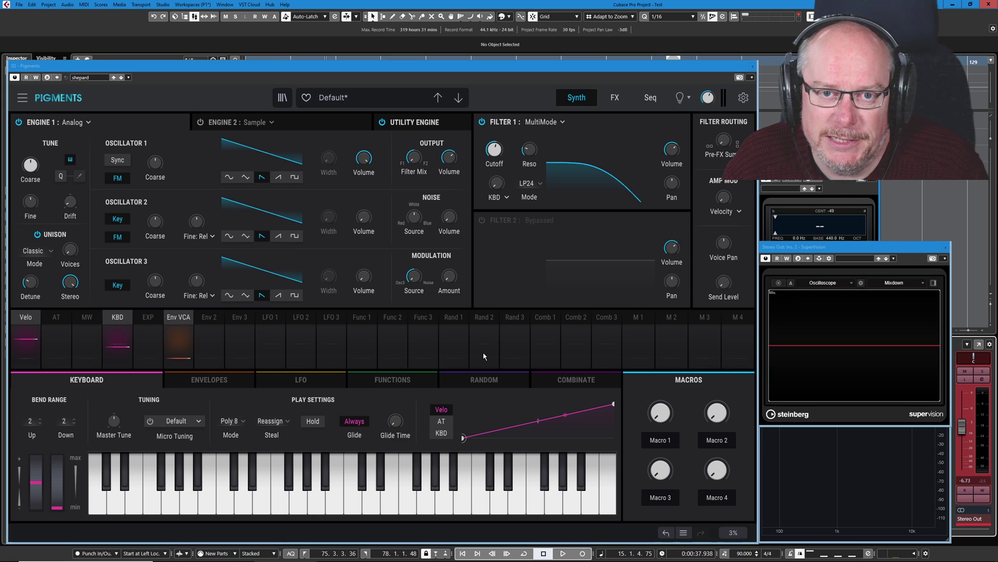
# Bring the Pigments window, with the Default preset loaded, into focus
pyautogui.click(363, 218)
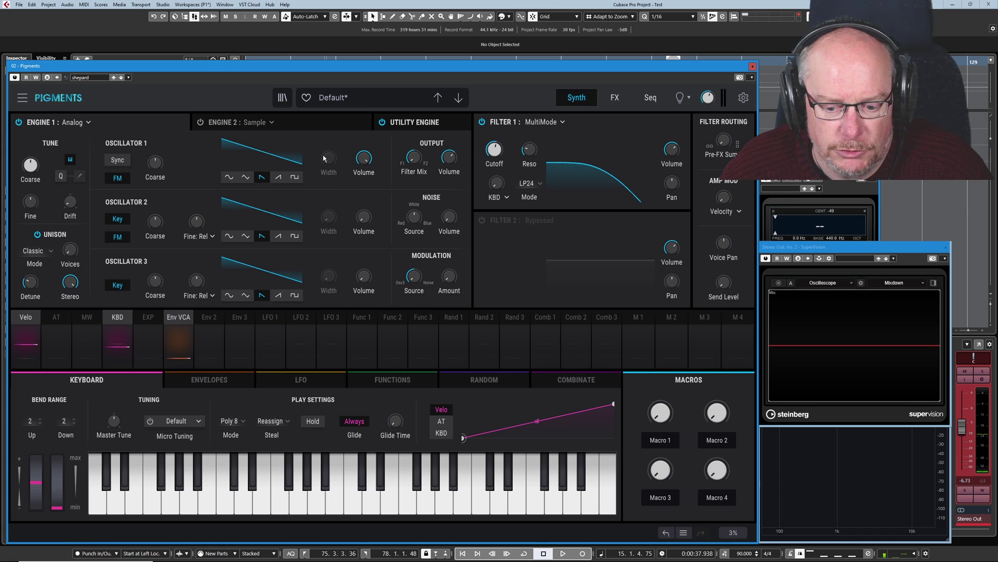
# Open the Seq page and power on the arpeggiator
pyautogui.click(650, 98)
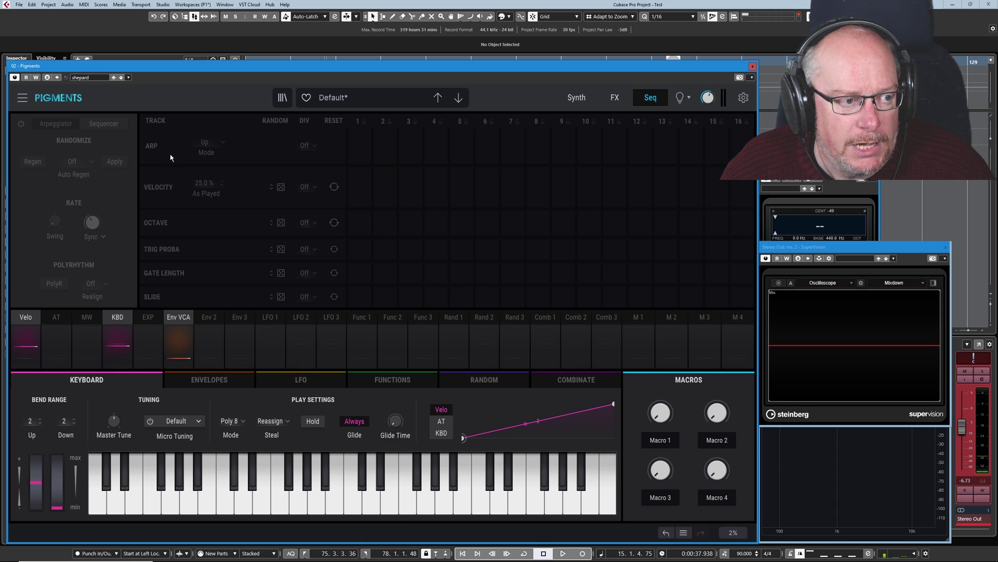
pyautogui.click(22, 123)
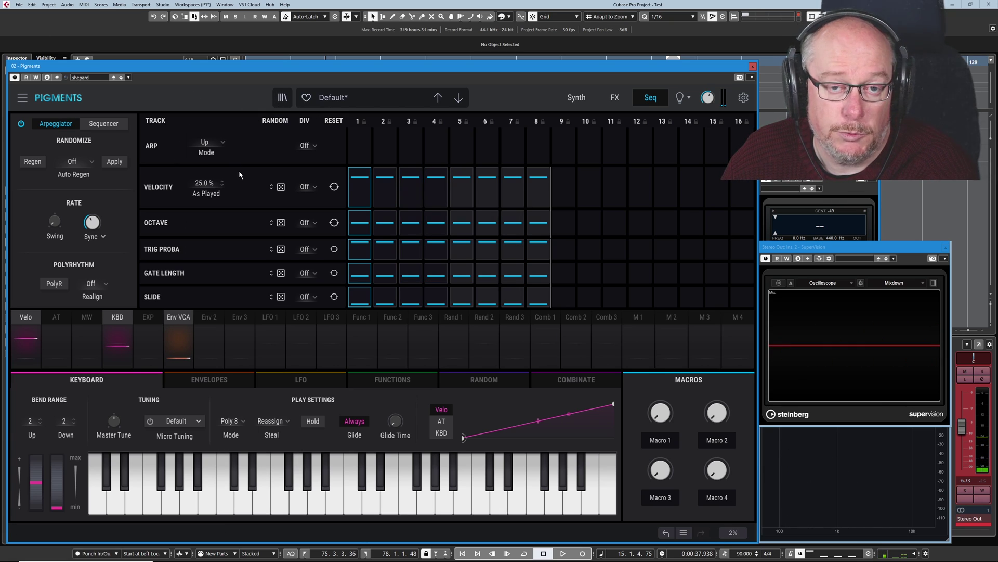
# Audition the Down, Up & Down Inc and Up & Down Exc arpeggio orders
pyautogui.click(212, 156)
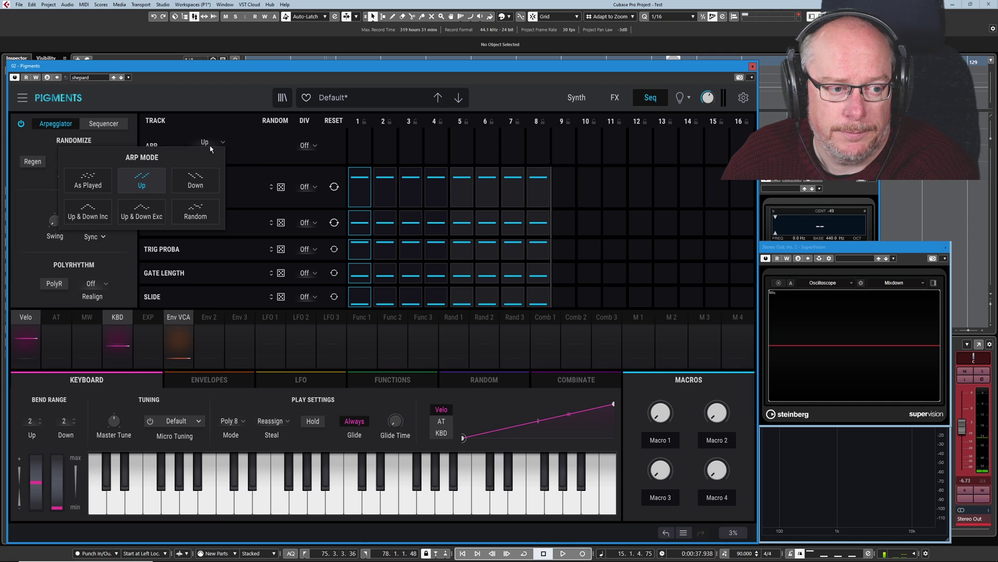
pyautogui.click(198, 181)
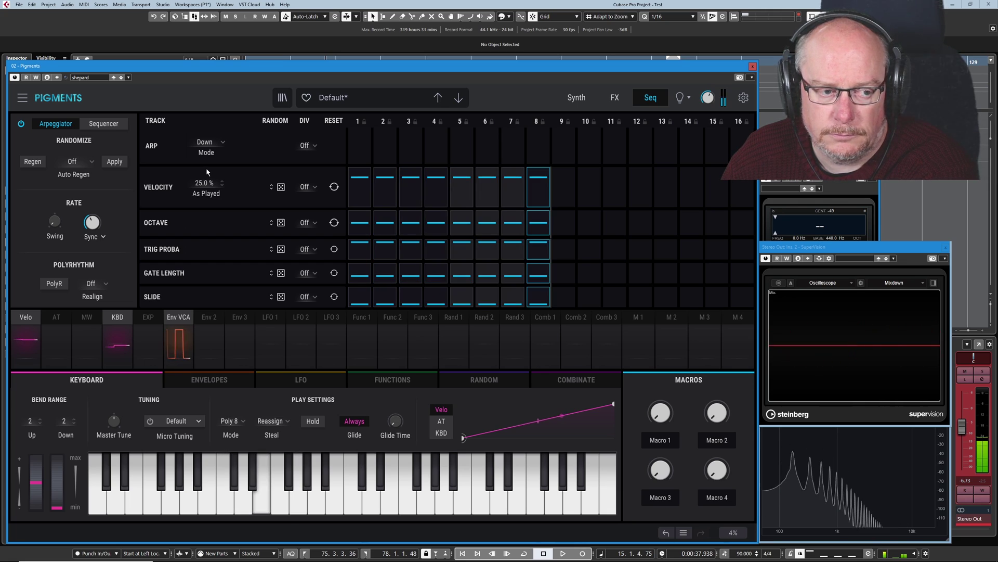
pyautogui.click(206, 148)
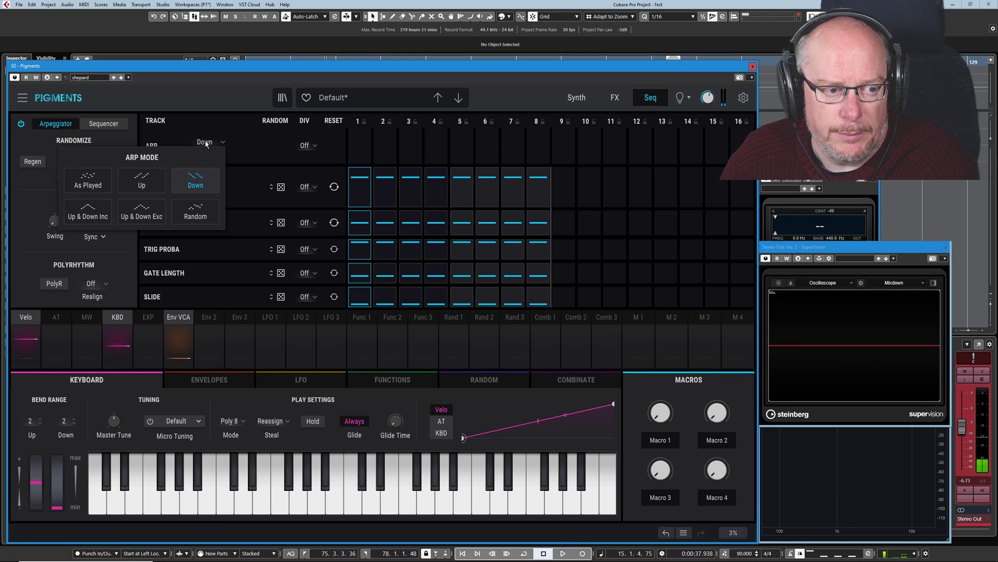
pyautogui.click(97, 210)
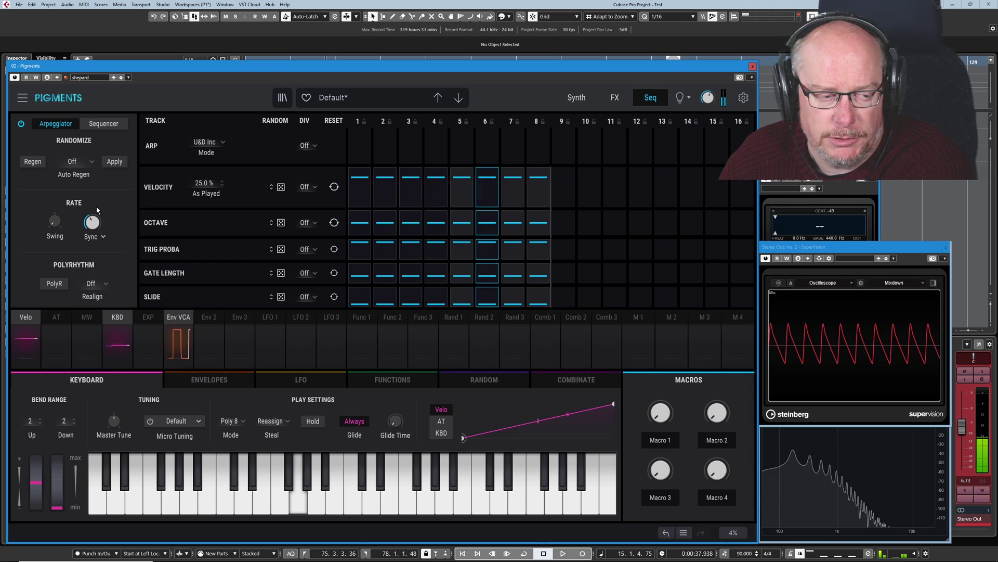
pyautogui.click(206, 144)
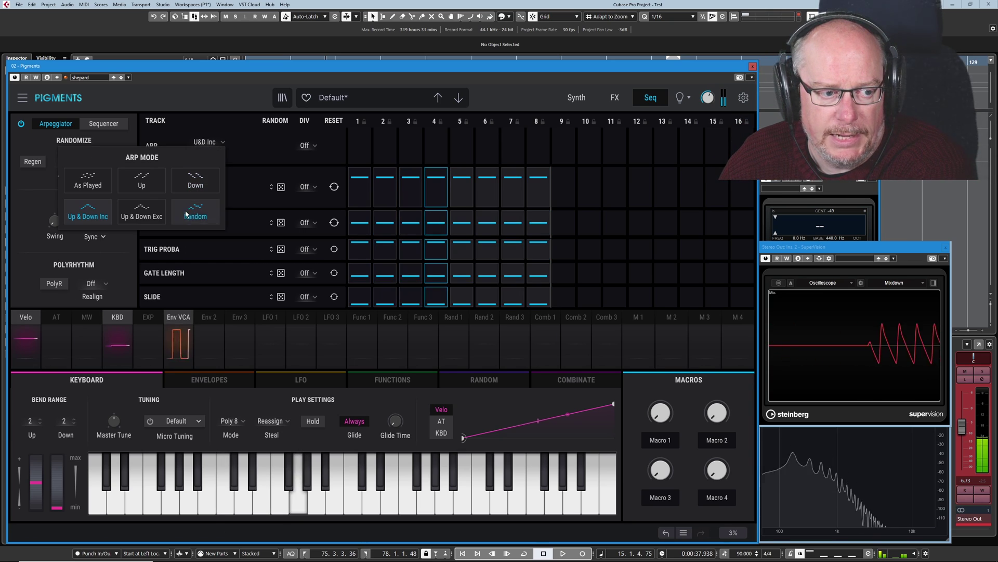
pyautogui.click(144, 209)
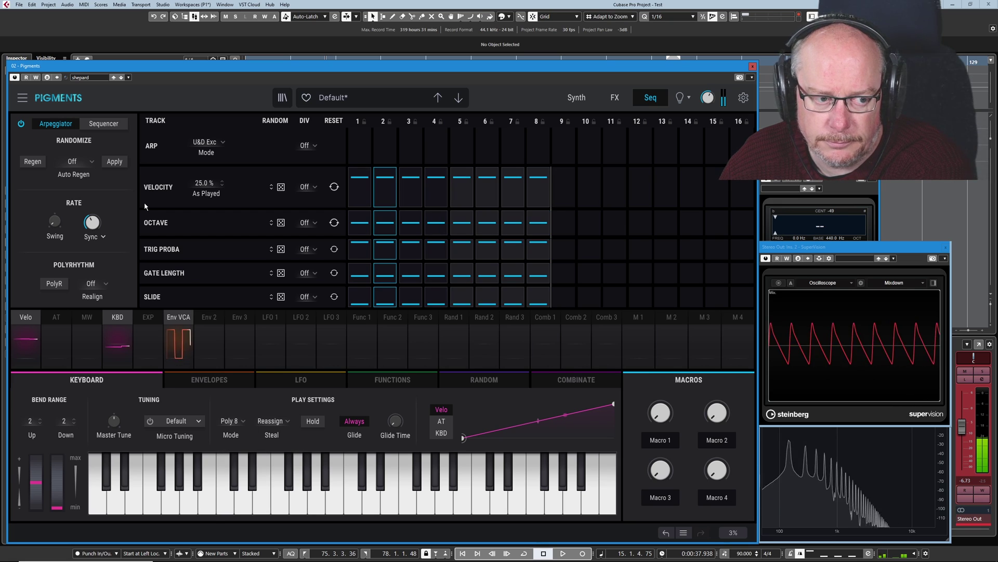
pyautogui.click(208, 142)
# Pick As Played, audition Random, then return the arpeggio order to Up
pyautogui.click(87, 178)
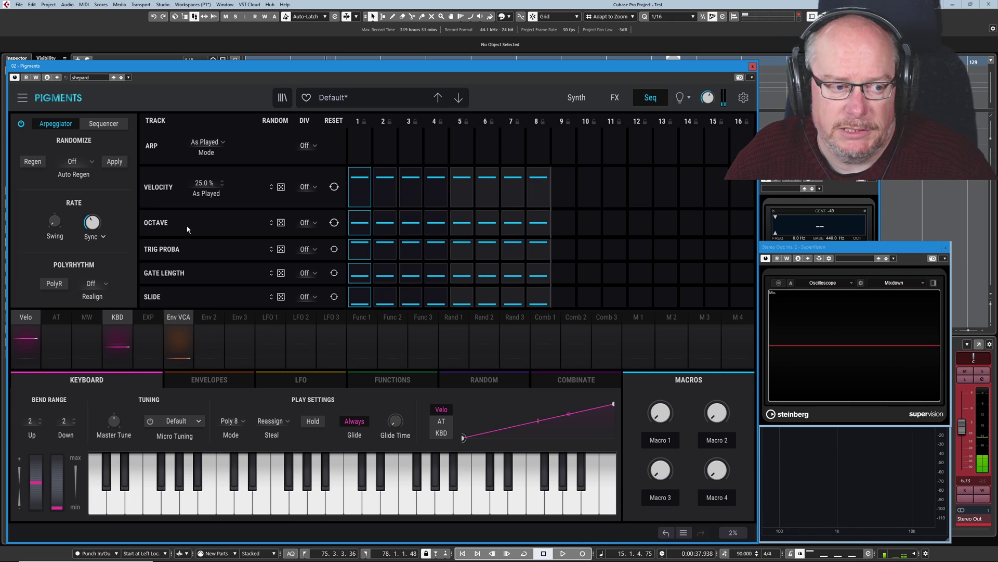
pyautogui.click(223, 145)
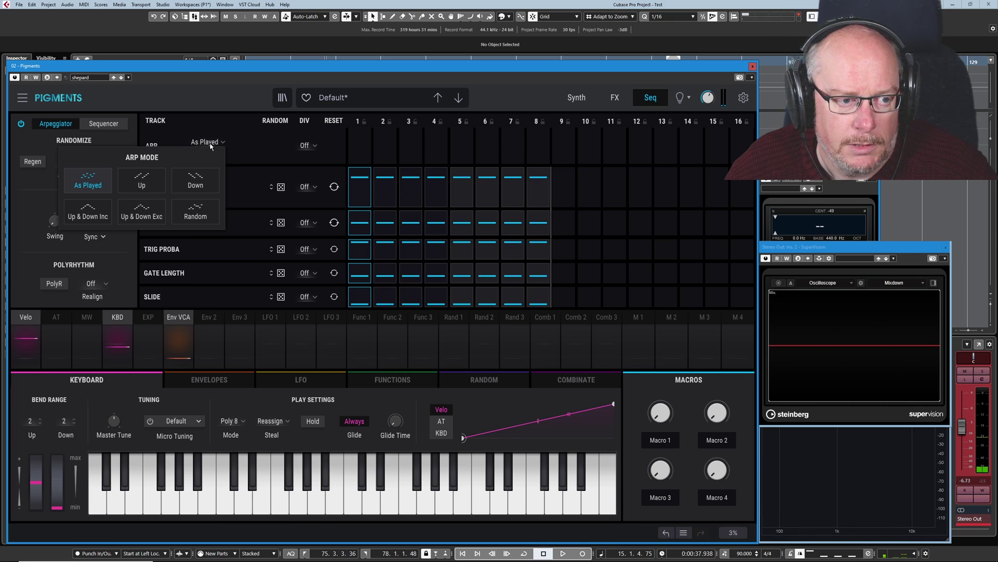
pyautogui.click(194, 212)
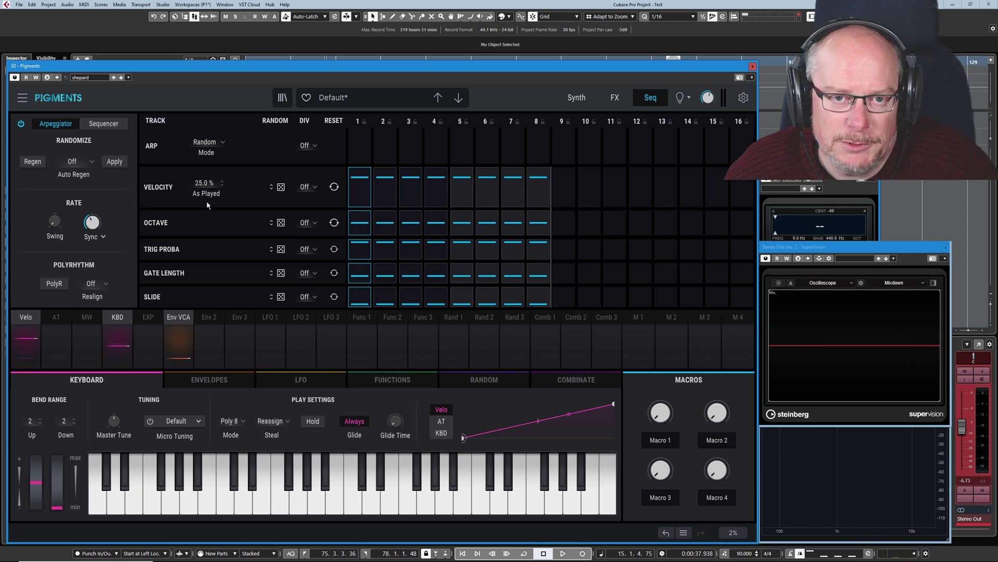
pyautogui.click(206, 141)
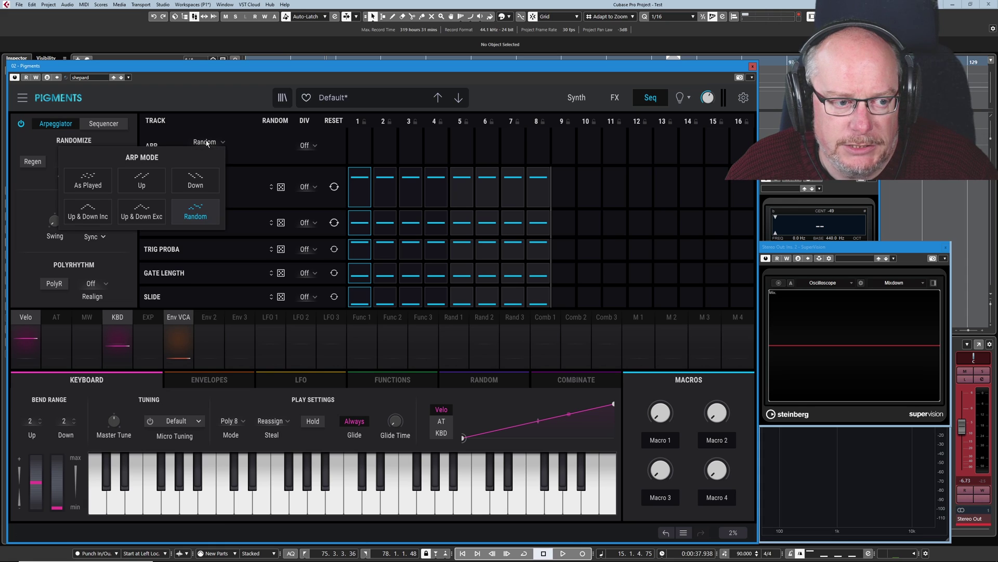
pyautogui.click(141, 178)
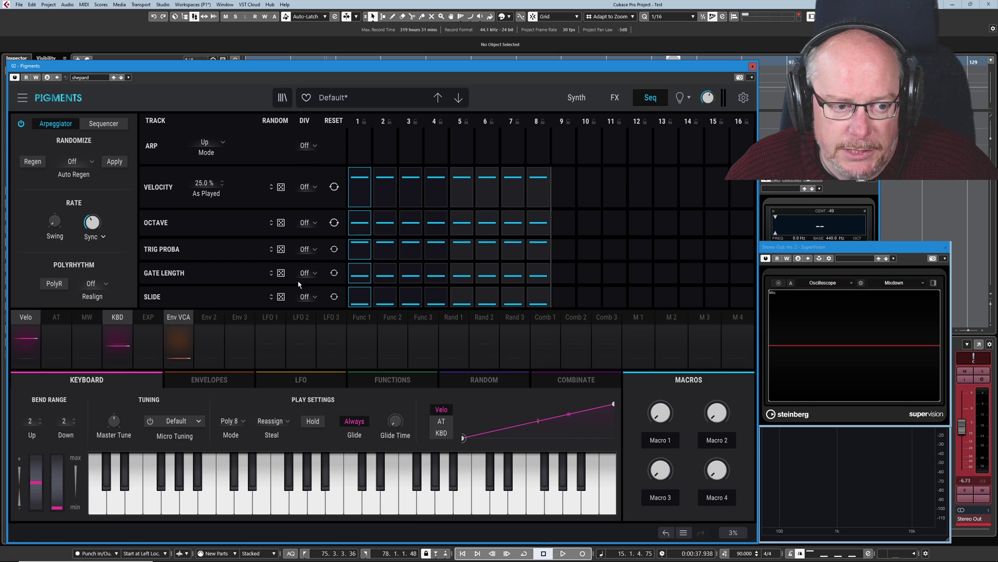
# Set the ARP pitch track's DIV rate divider to /2
pyautogui.click(306, 145)
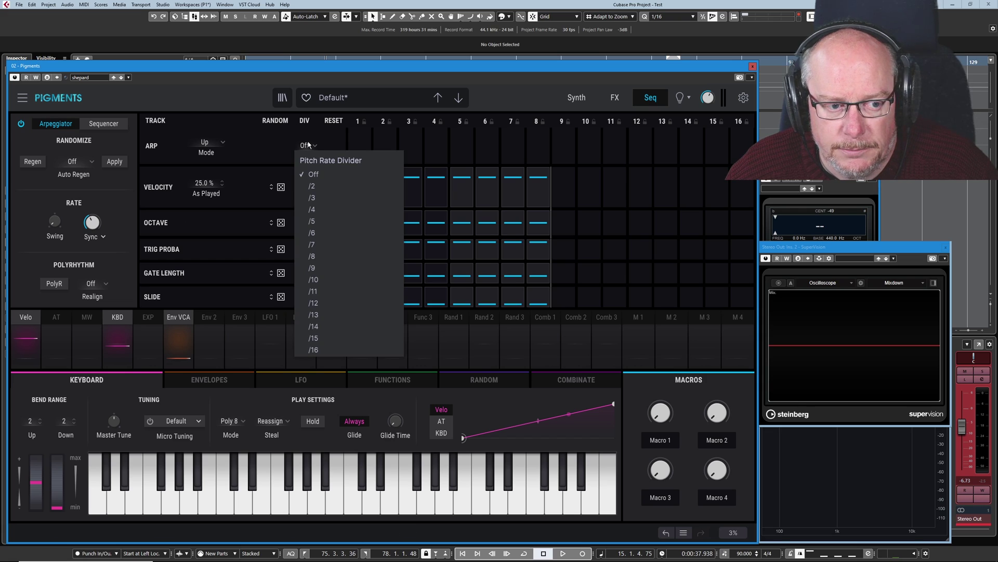
pyautogui.click(312, 187)
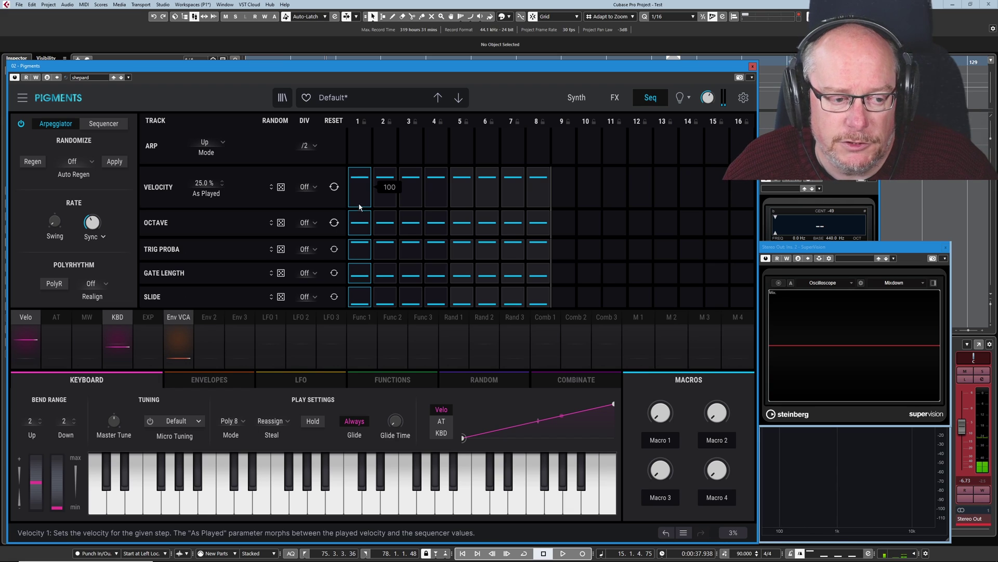
# Set the Gate Length track's DIV rate divider to /2
pyautogui.click(311, 274)
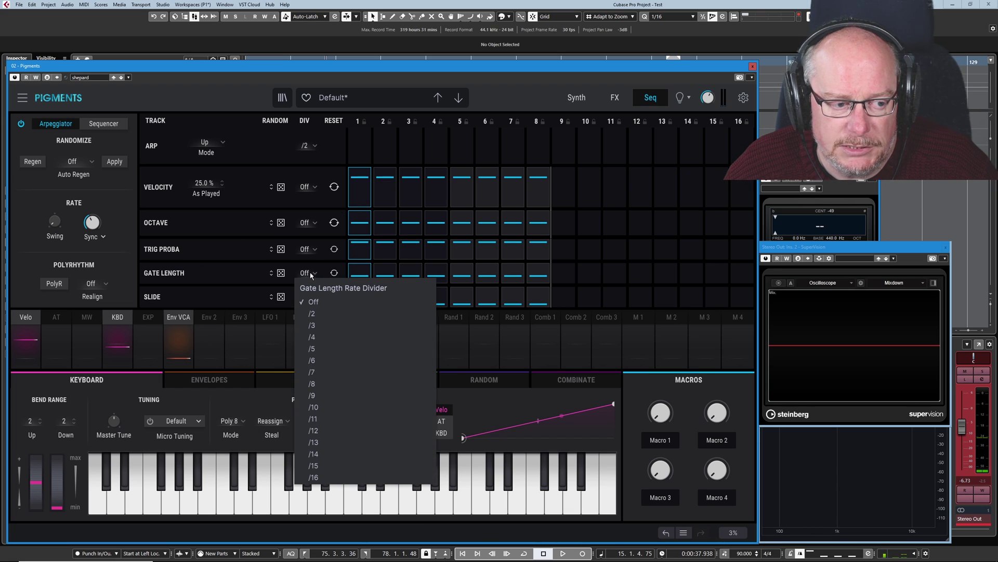
pyautogui.click(313, 314)
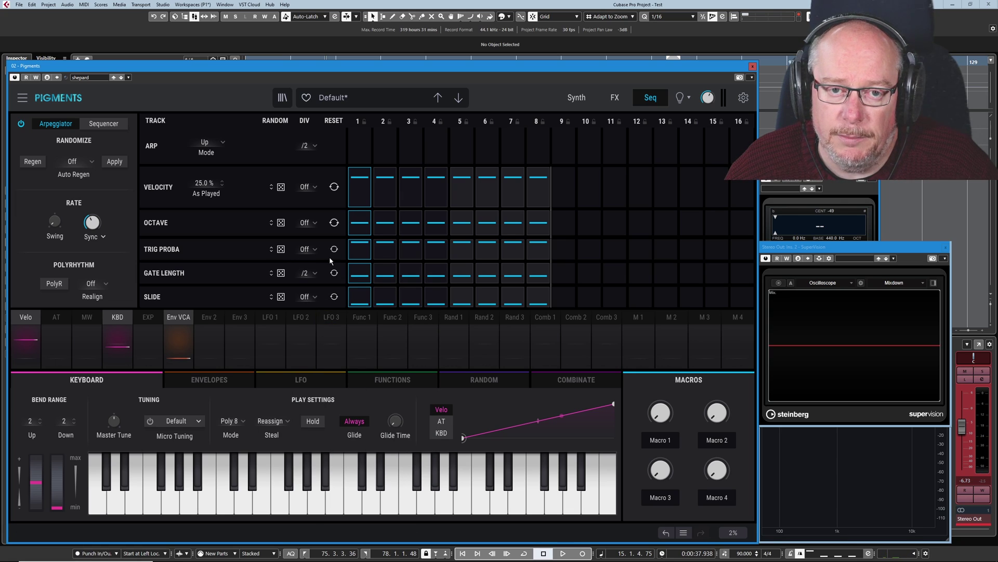
pyautogui.moveTo(367, 281)
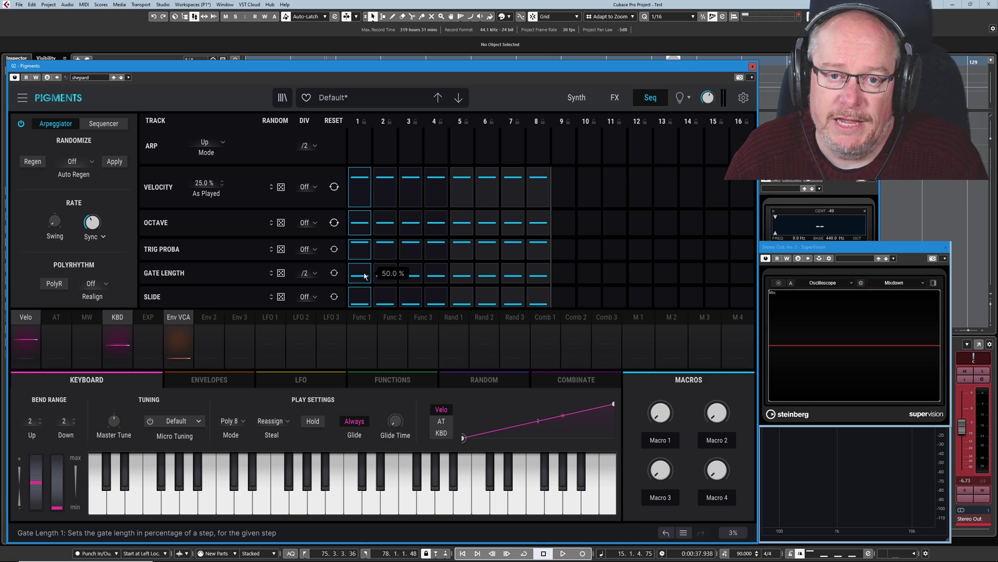
# Tweak step 1's gate, then shorten step 2's gate length to 18.4 %
pyautogui.moveTo(365, 276); pyautogui.dragTo(362, 274)
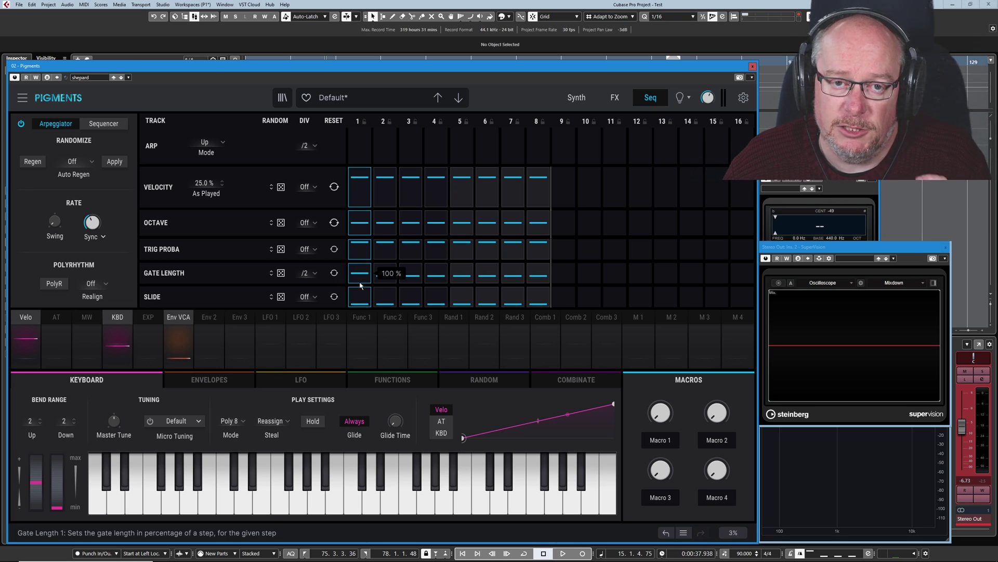
pyautogui.moveTo(359, 283)
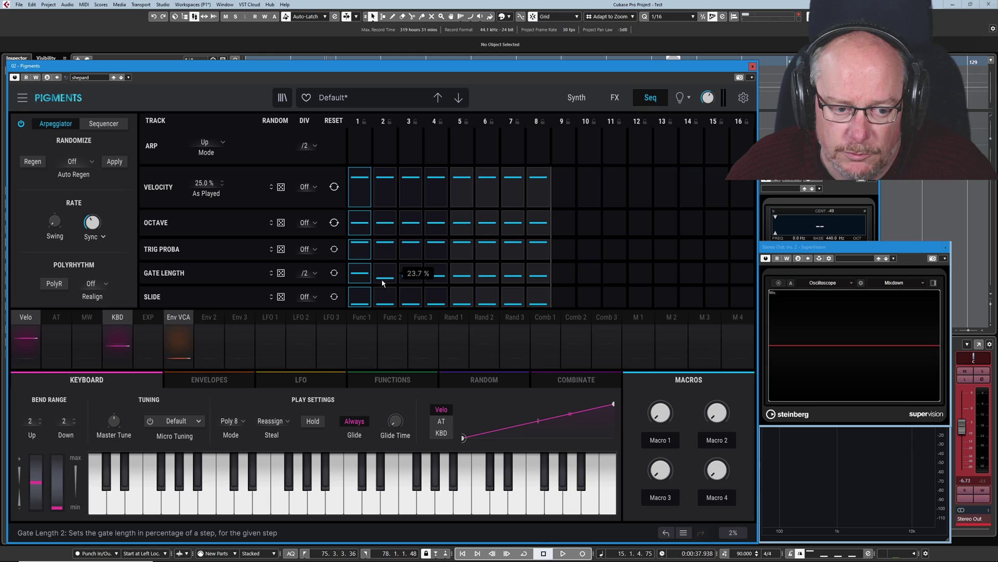
pyautogui.moveTo(382, 283); pyautogui.dragTo(537, 282)
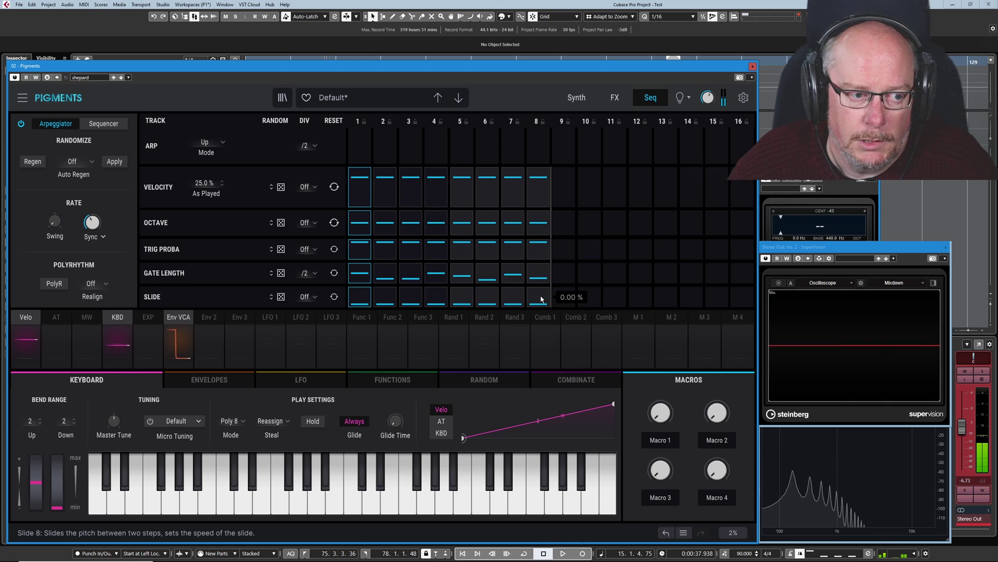
# Change the ARP pitch track's rate divider from /2 to Off
pyautogui.click(304, 145)
pyautogui.click(312, 165)
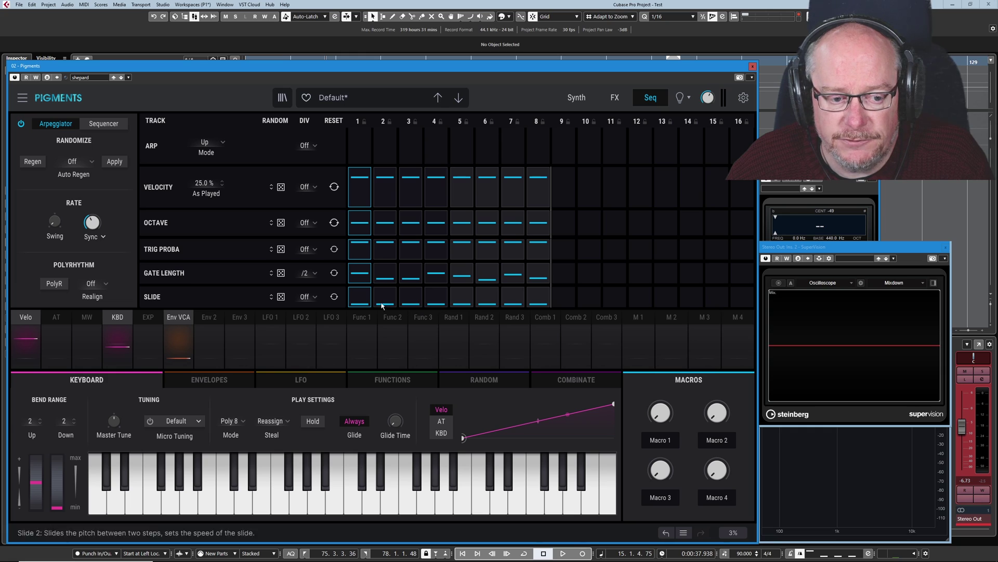
pyautogui.moveTo(403, 302)
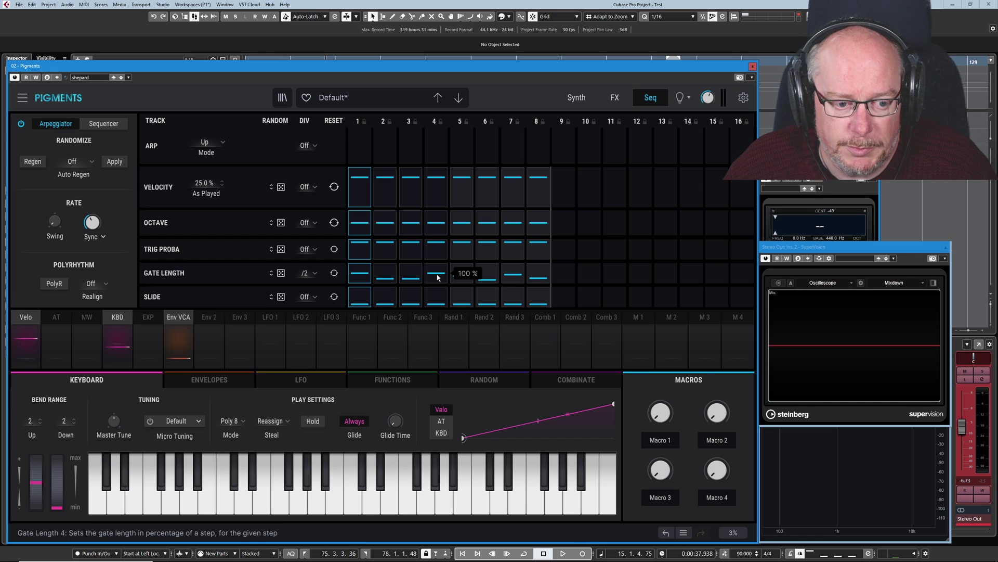
# Add slides on step 4 (~38 %), step 1 (~36 %) and step 7; set Gate Length DIV Off
pyautogui.moveTo(436, 307); pyautogui.dragTo(441, 301)
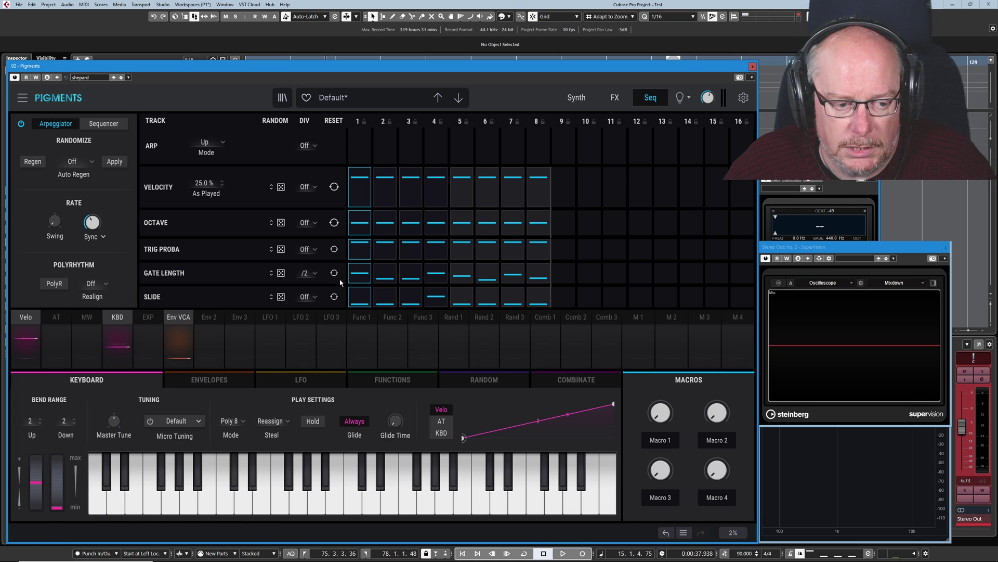
pyautogui.moveTo(355, 307); pyautogui.dragTo(359, 302)
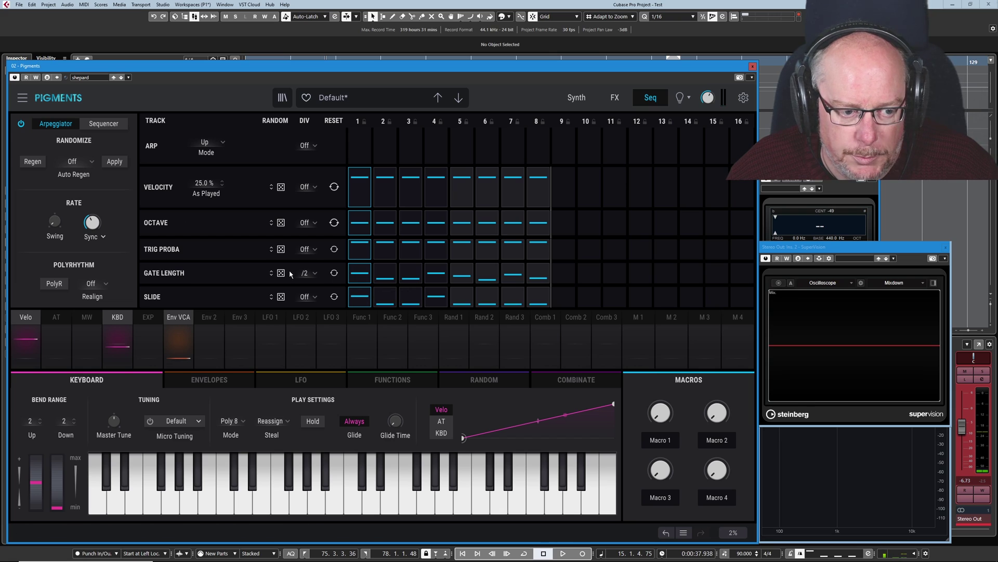
pyautogui.click(307, 273)
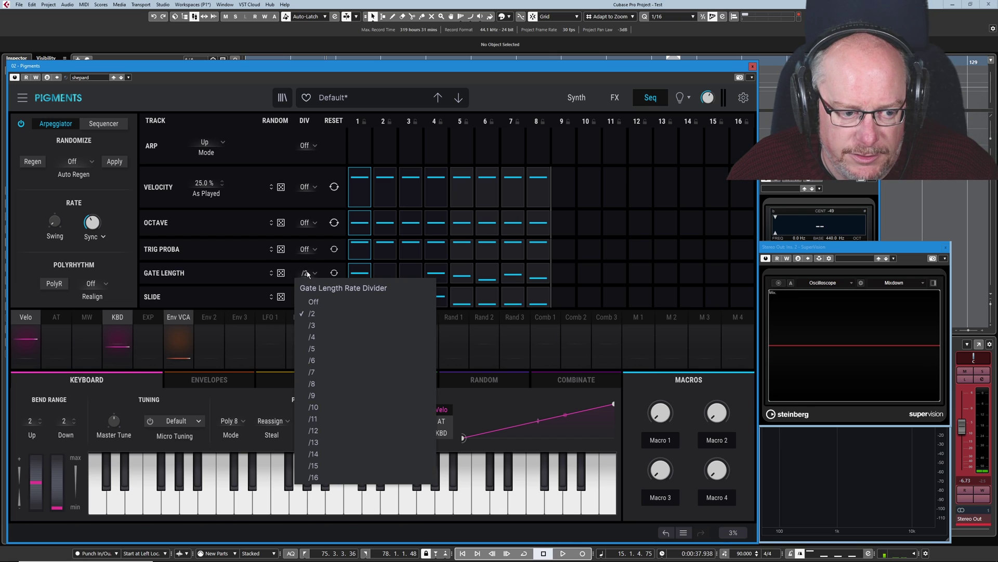
pyautogui.click(316, 304)
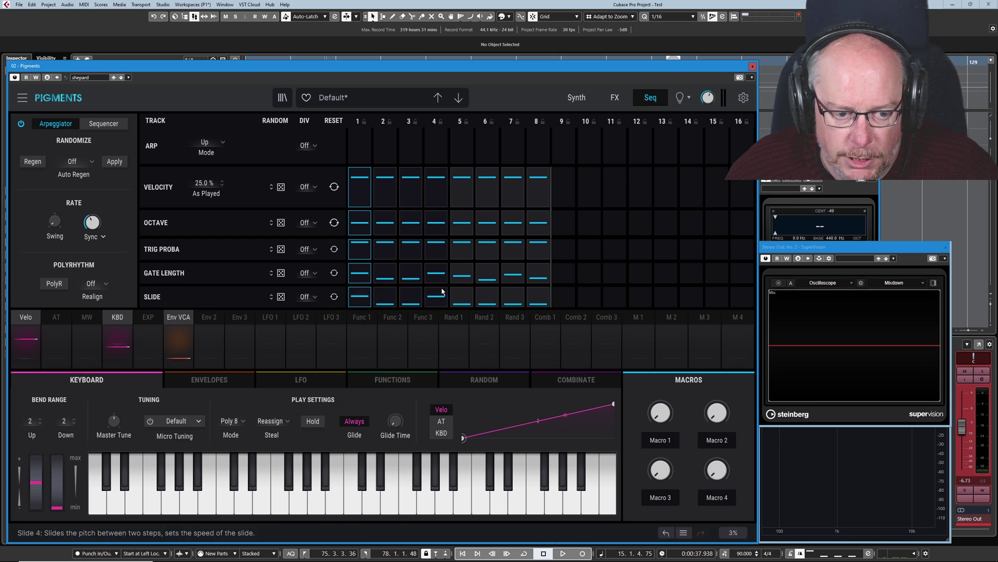
pyautogui.moveTo(513, 303); pyautogui.dragTo(513, 290)
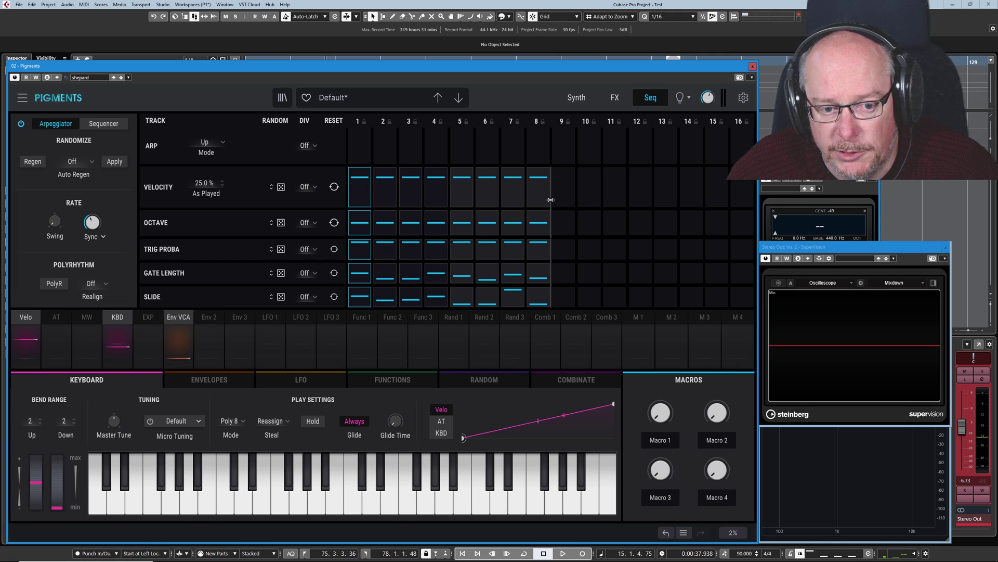
# Drag the sequence end marker from step 8 to step 9
pyautogui.moveTo(556, 200); pyautogui.dragTo(568, 199)
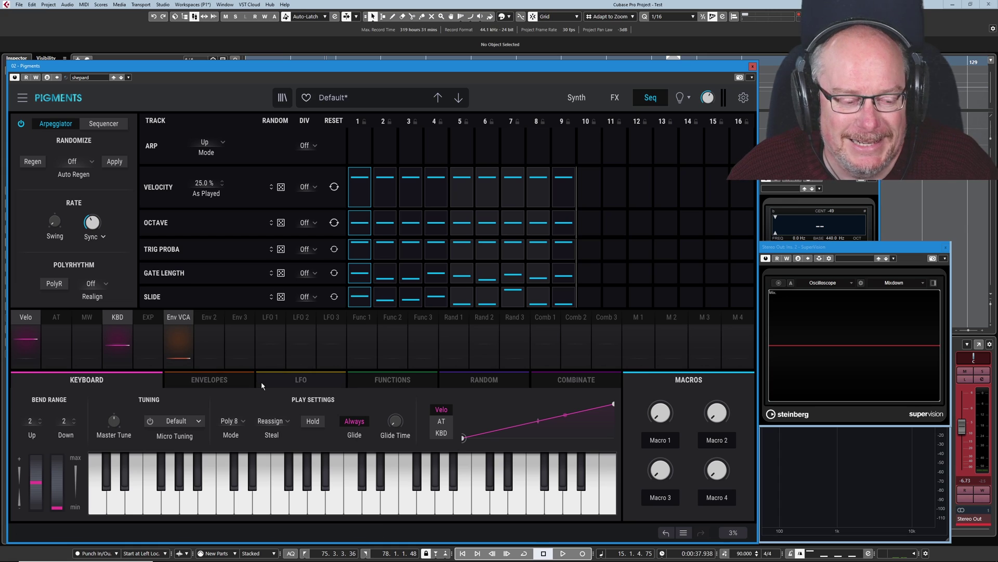
# Set the Slide track's DIV to /2 and the Gate Length track's DIV to /3
pyautogui.click(307, 297)
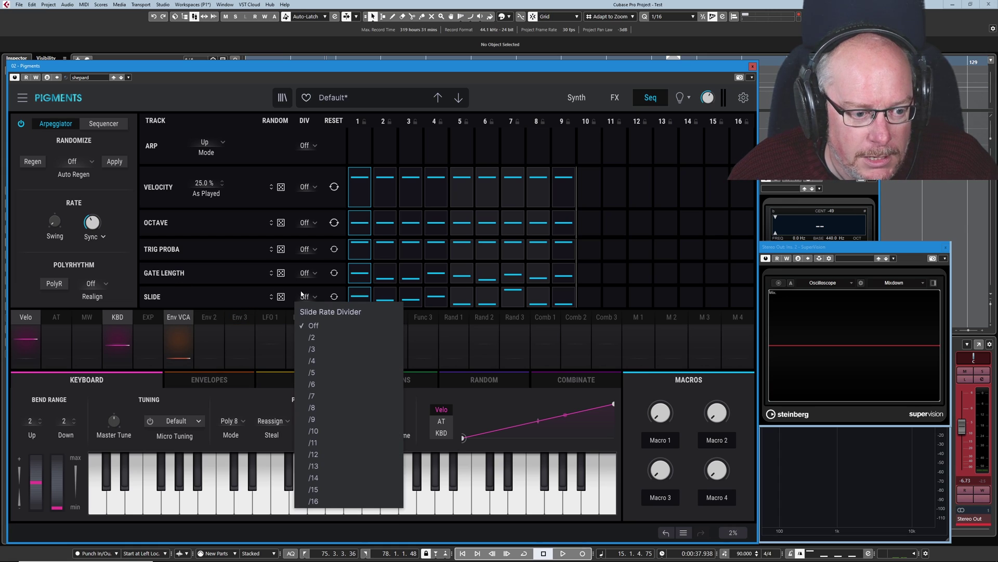
pyautogui.click(318, 338)
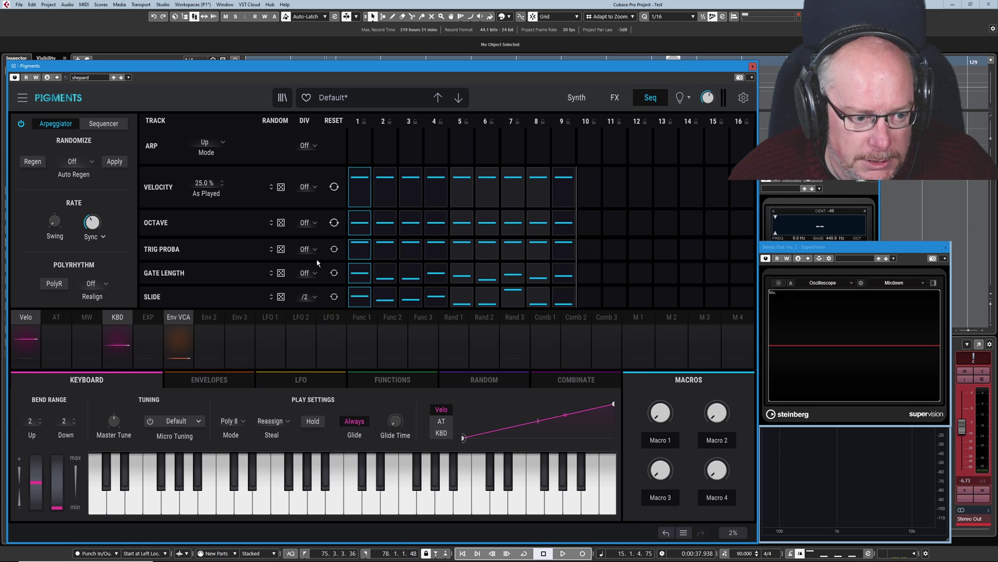
pyautogui.click(312, 273)
pyautogui.click(313, 325)
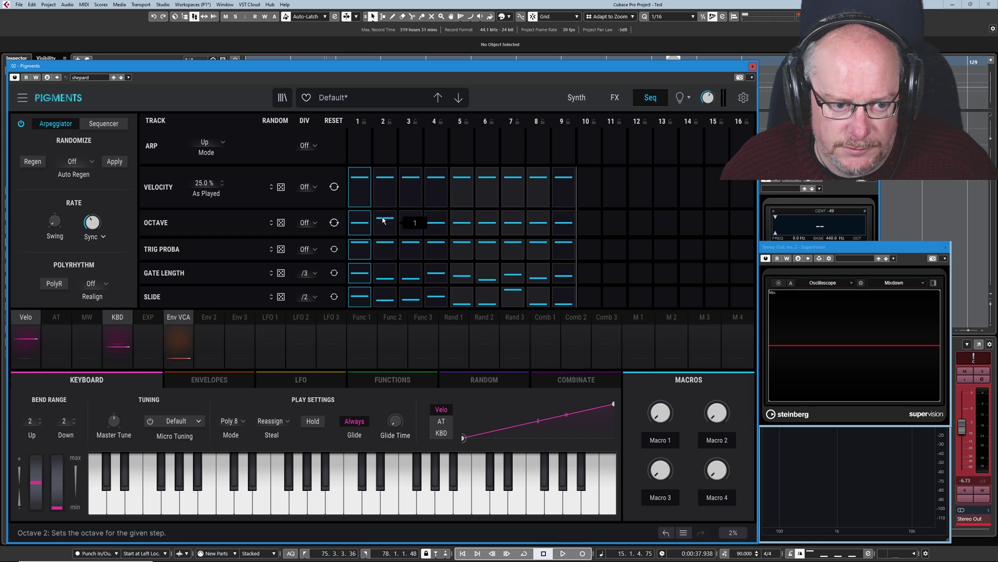
# Raise Octave step 2 to 1, then set the Gate Length and Slide DIVs to Off
pyautogui.moveTo(383, 220); pyautogui.dragTo(518, 192)
pyautogui.click(310, 274)
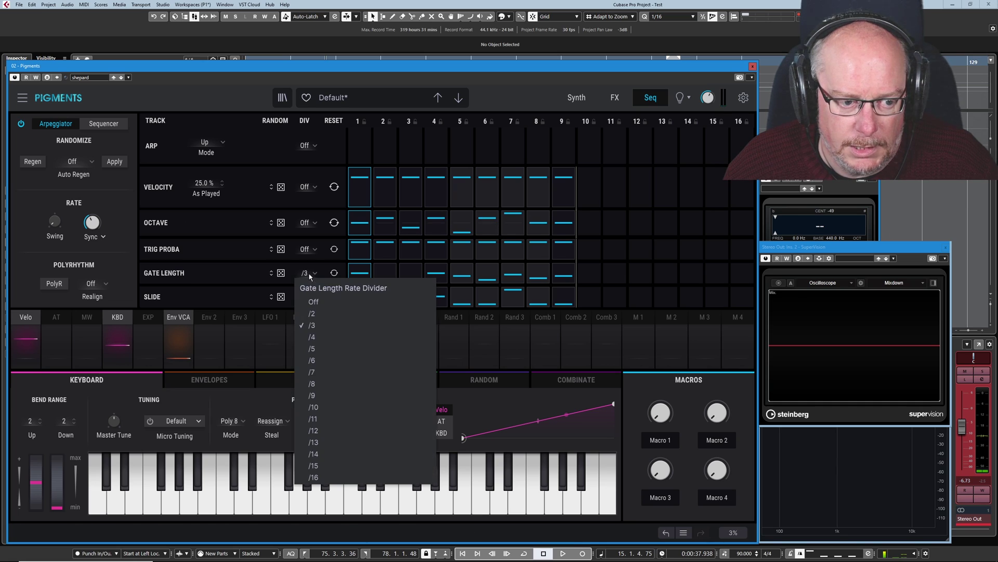
pyautogui.click(314, 302)
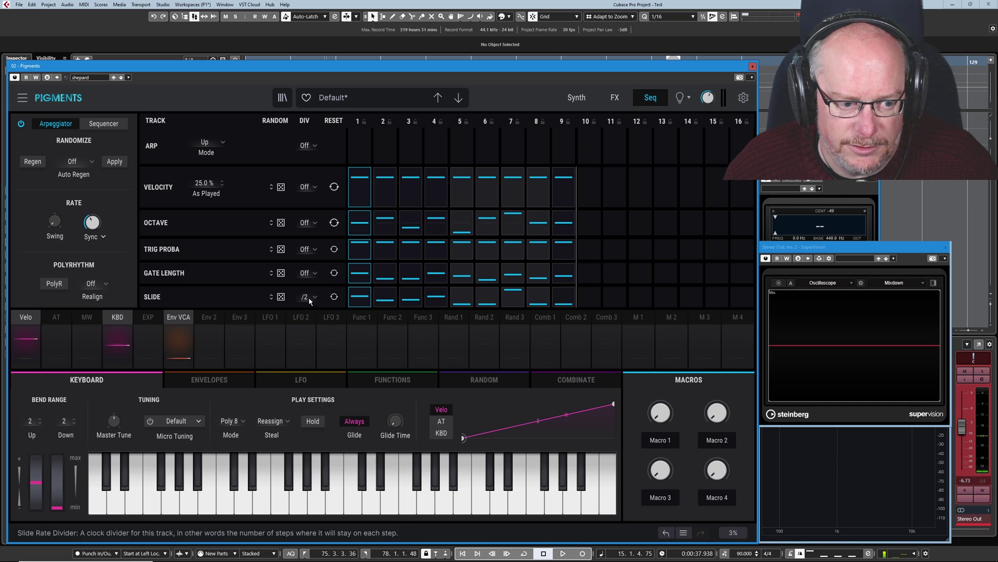
pyautogui.click(314, 297)
pyautogui.click(314, 325)
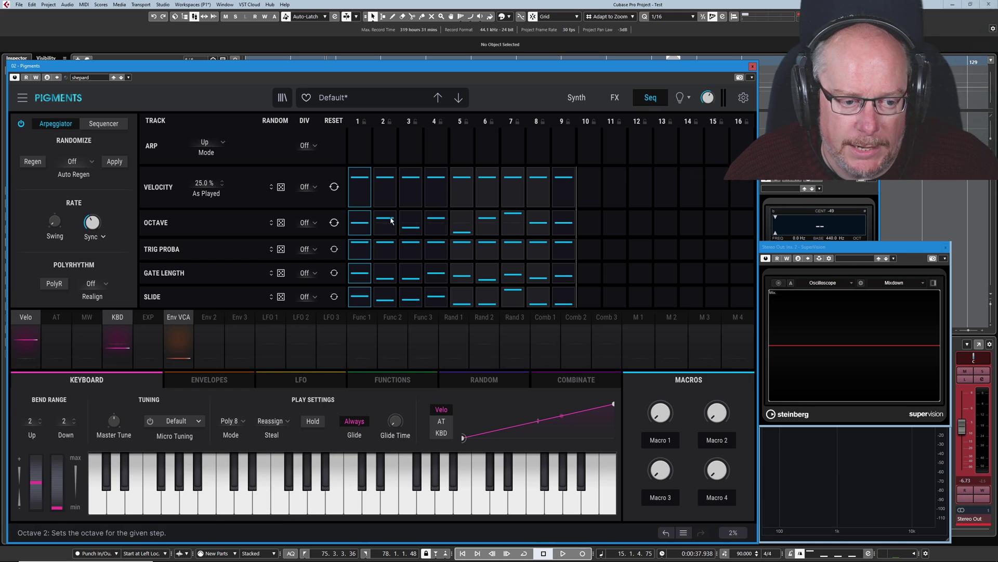
pyautogui.moveTo(386, 219)
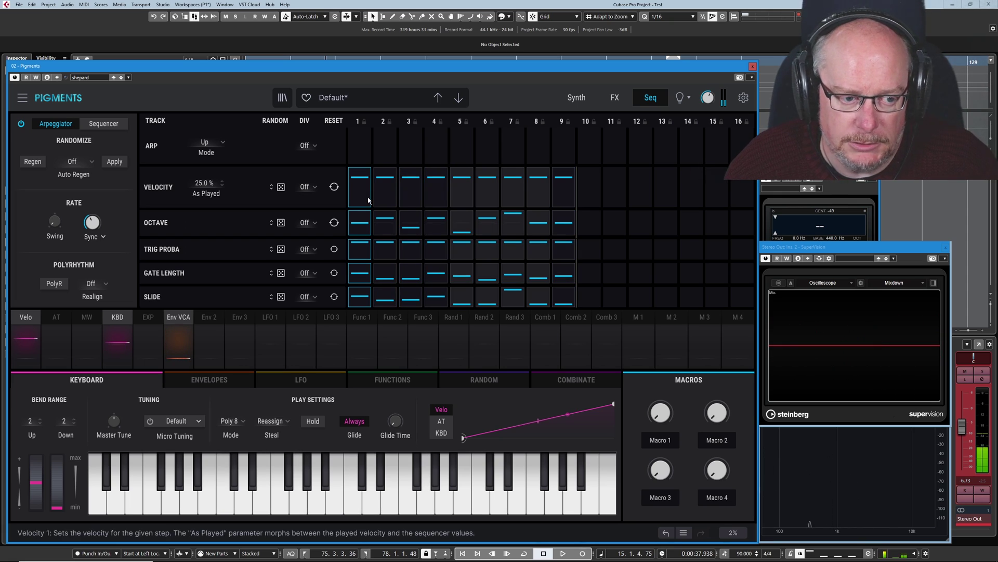
# Choose /4 for the Octave row's DIV
pyautogui.click(310, 223)
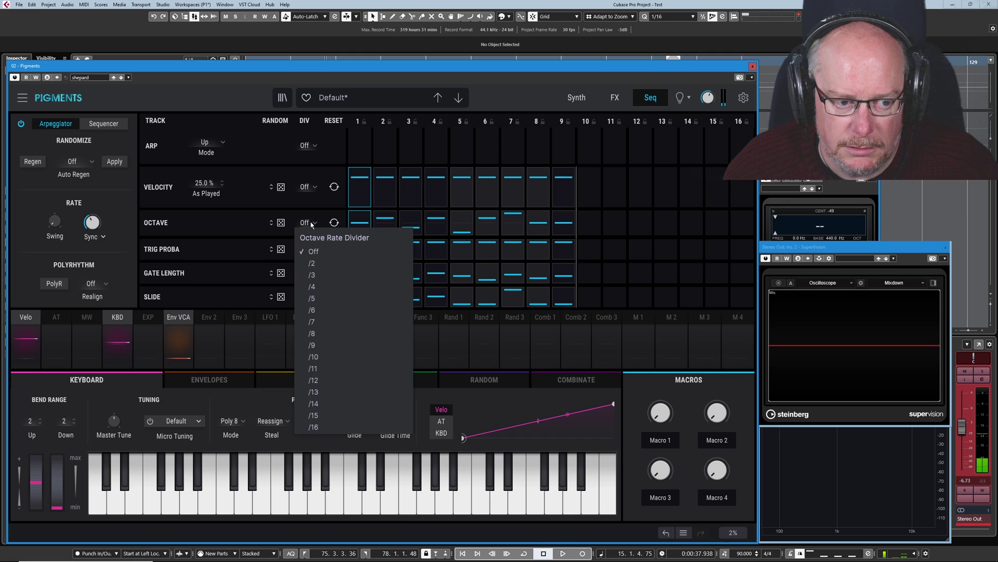
pyautogui.click(313, 286)
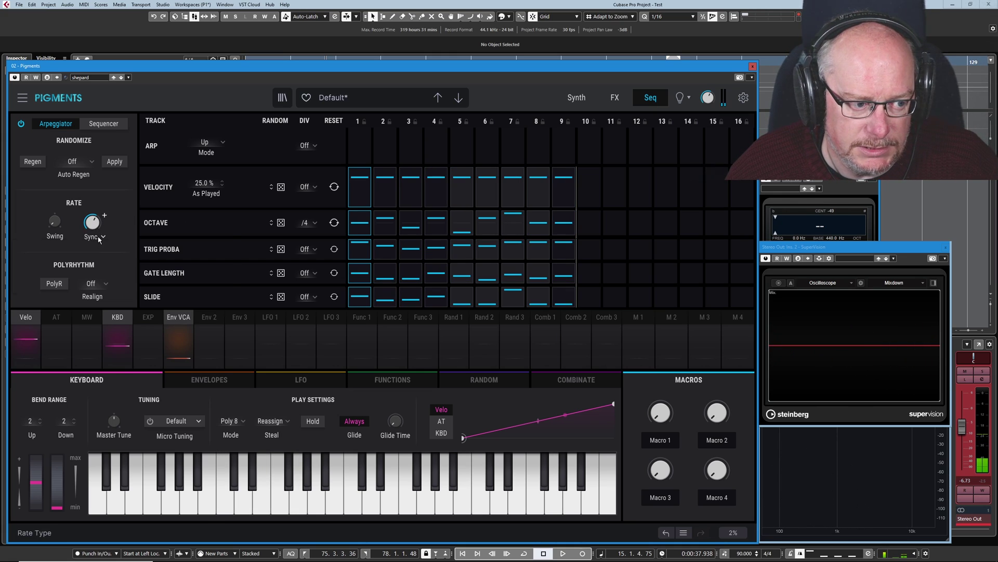
# Change the sequencer Rate type from Sync to BPM
pyautogui.click(99, 239)
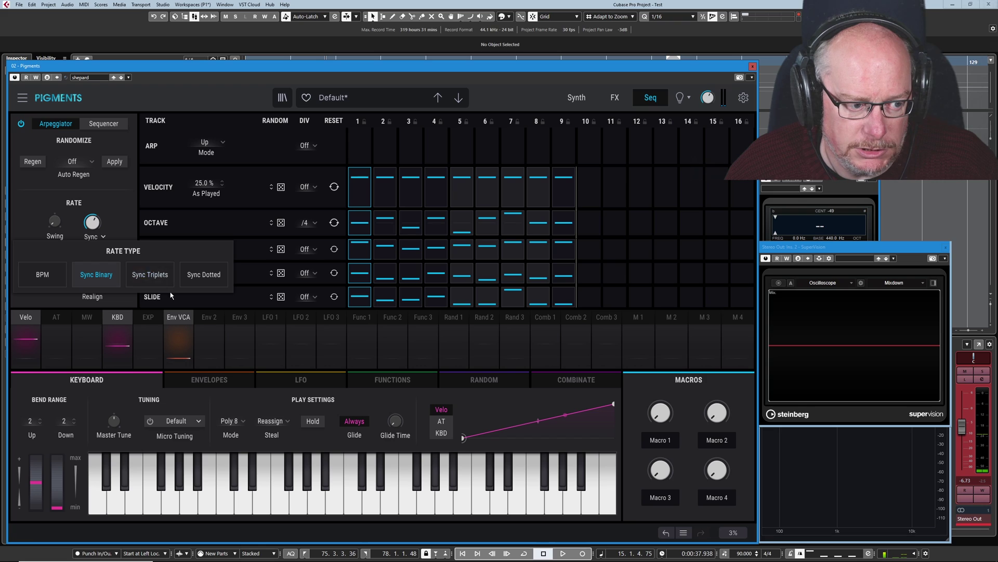
pyautogui.click(46, 276)
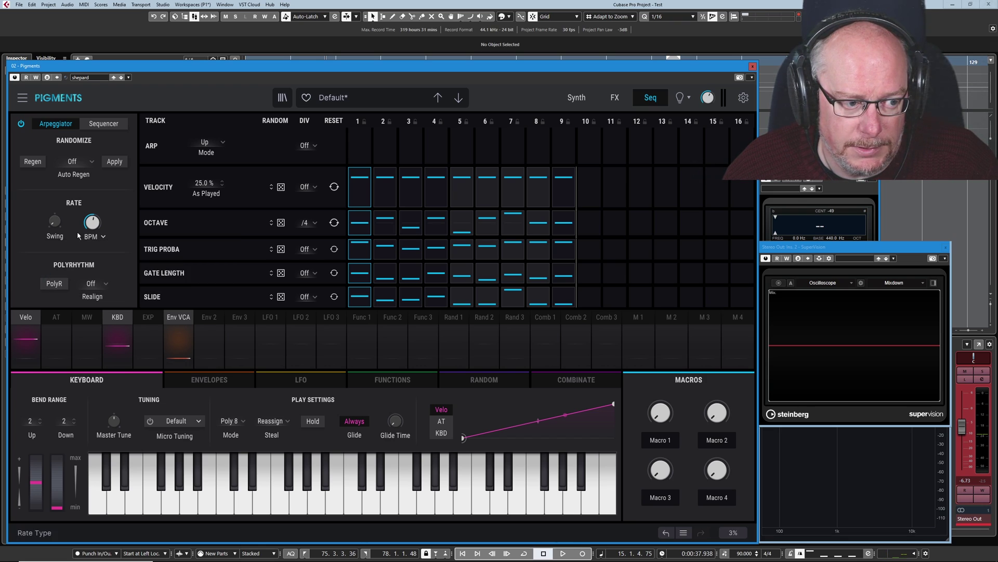
pyautogui.moveTo(102, 218)
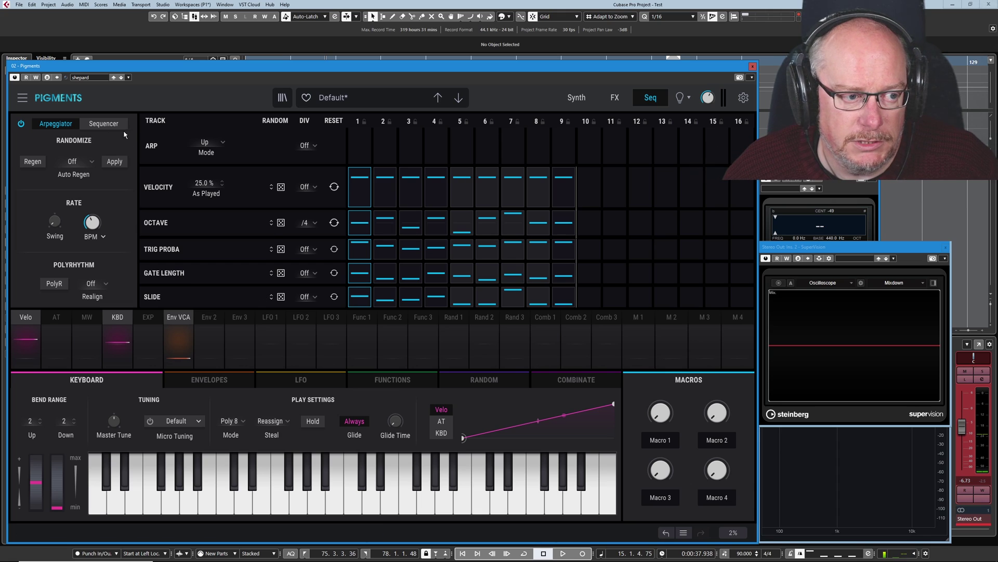
# Switch the Arp/Seq panel from Arpeggiator to Sequencer mode
pyautogui.click(102, 123)
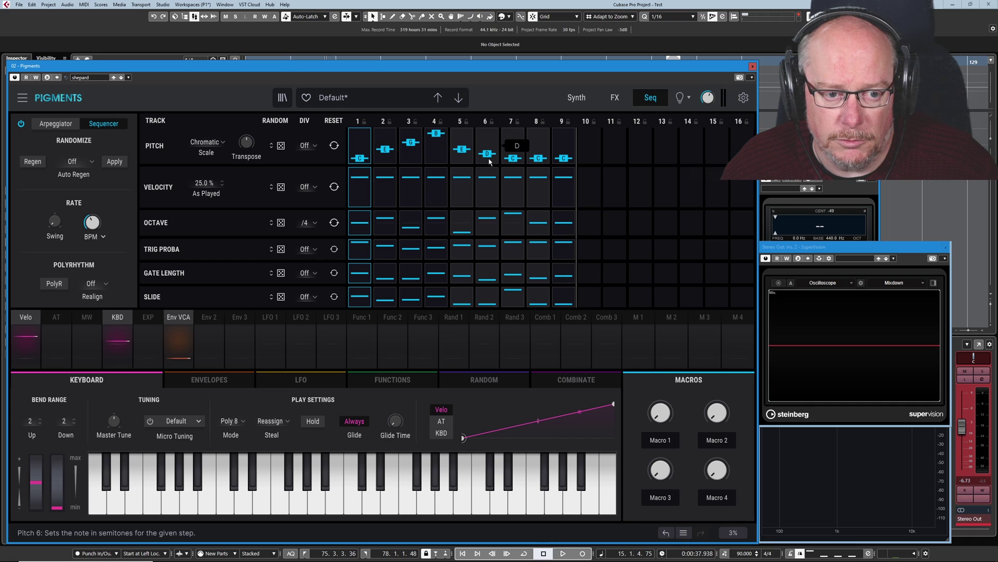
# Redraw the Pitch lane across steps 2–9, set step 5 to G, then undo the last edit
pyautogui.moveTo(491, 152); pyautogui.dragTo(527, 146)
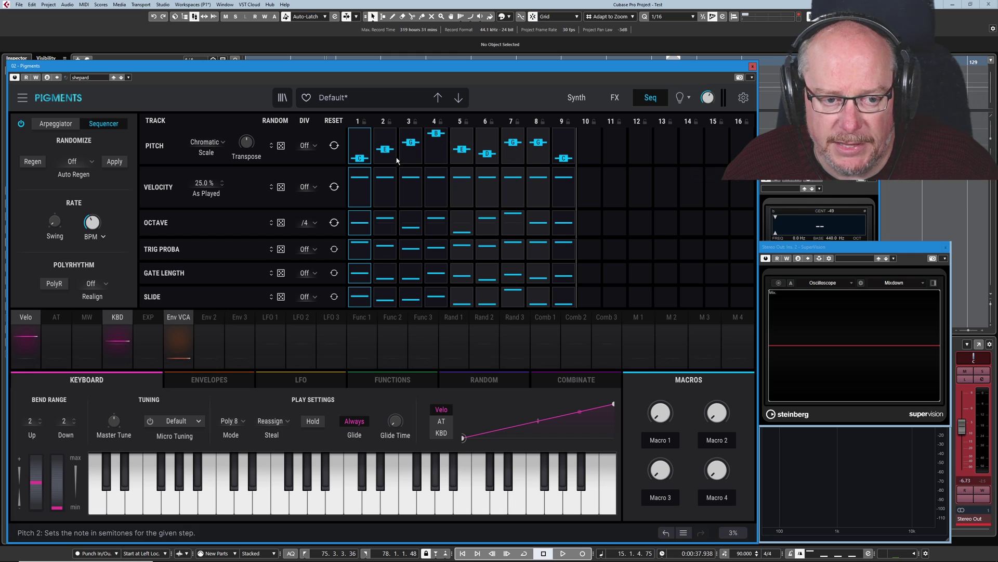
pyautogui.moveTo(376, 163); pyautogui.dragTo(422, 140)
pyautogui.moveTo(564, 147)
pyautogui.mouseDown()
pyautogui.moveTo(515, 157)
pyautogui.moveTo(455, 135)
pyautogui.moveTo(396, 161)
pyautogui.moveTo(377, 154)
pyautogui.moveTo(402, 142)
pyautogui.moveTo(427, 151)
pyautogui.moveTo(489, 147)
pyautogui.mouseUp()
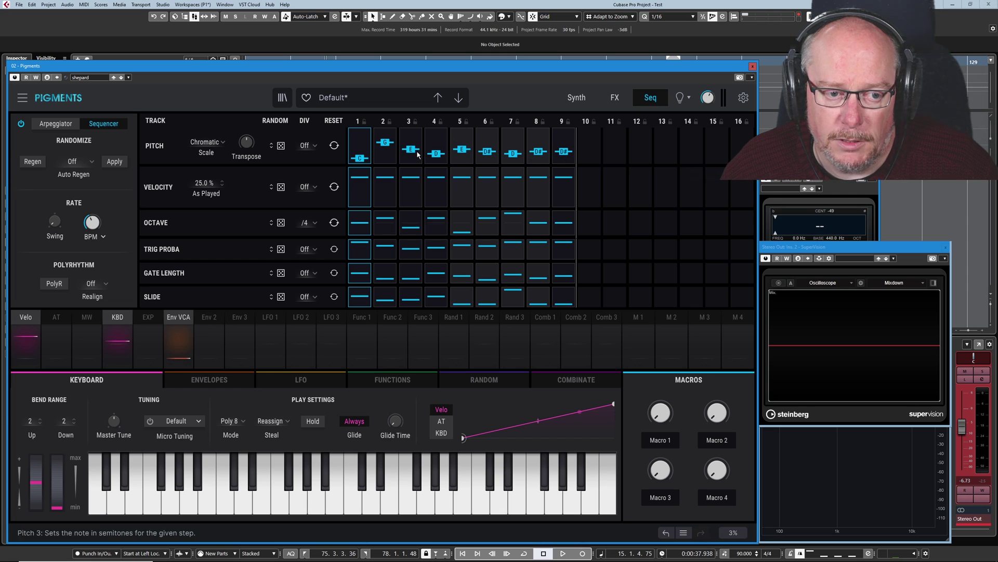
pyautogui.click(451, 142)
pyautogui.hotkey('ctrl', 'z')
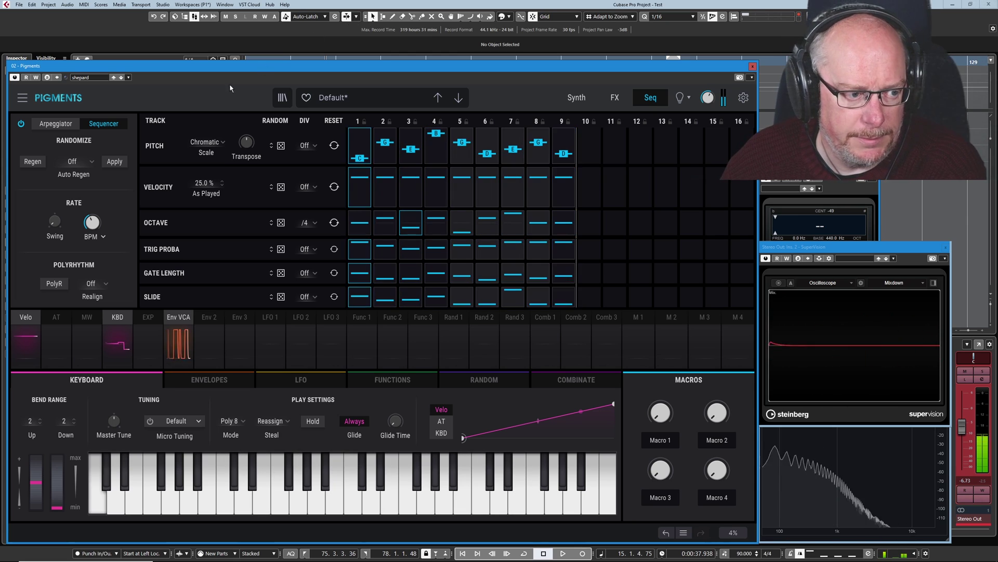
# Raise the Rate BPM knob from 94.4 to about 97.3 BPM
pyautogui.moveTo(103, 216)
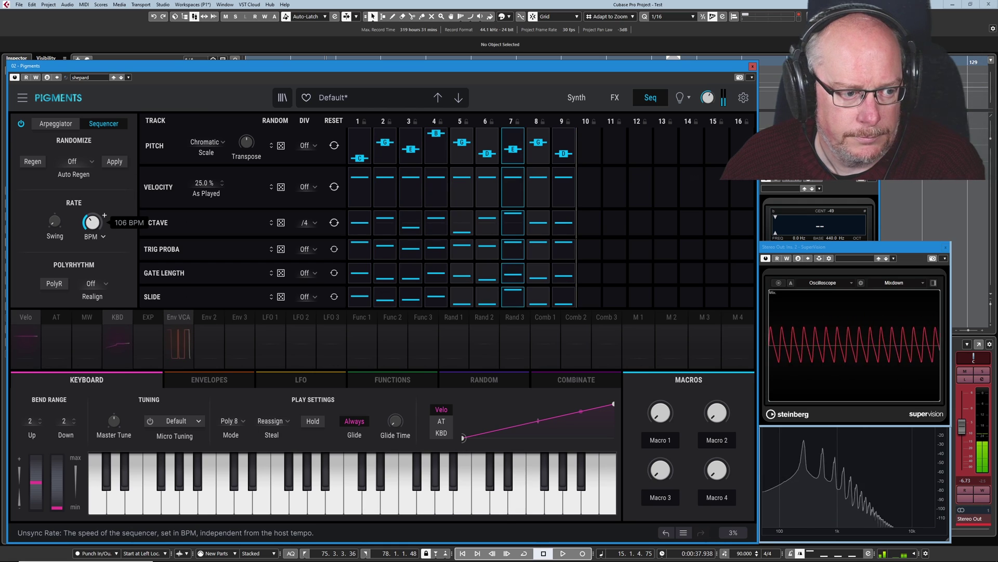
pyautogui.scroll(3, 104, 215)
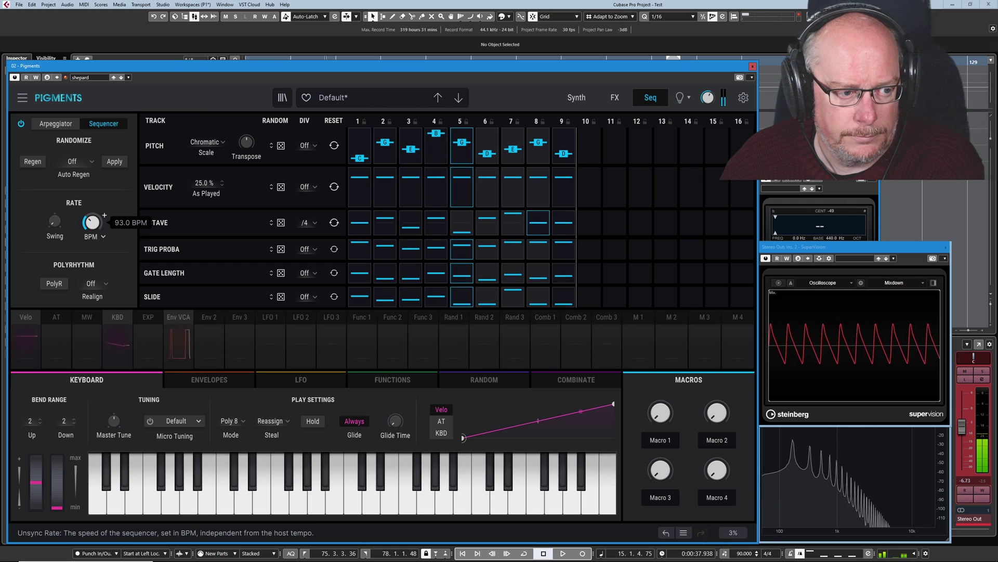
# Reset the Trig Proba lane to full, then set step 1 to about 90%
pyautogui.click(335, 250)
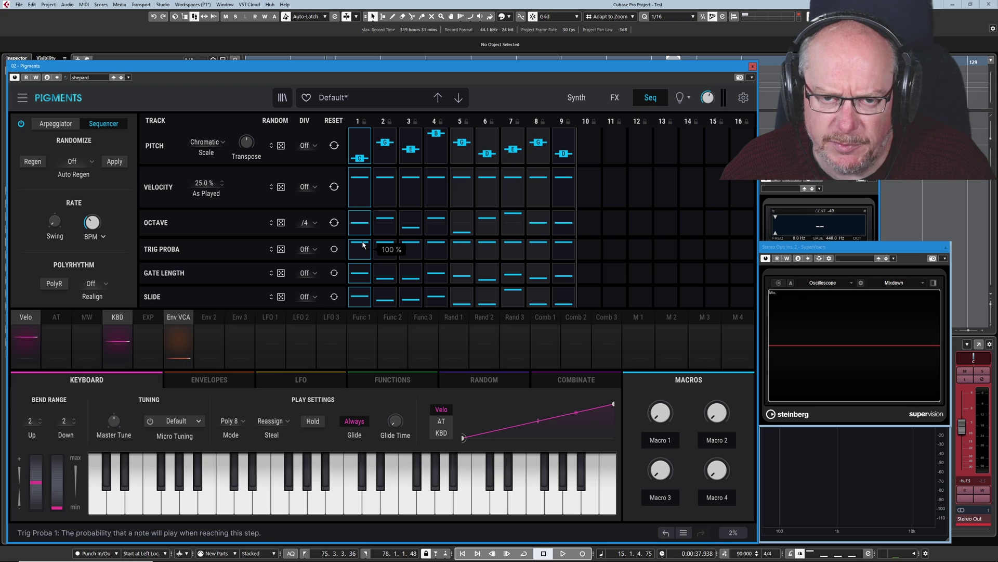
pyautogui.moveTo(363, 244); pyautogui.dragTo(362, 305)
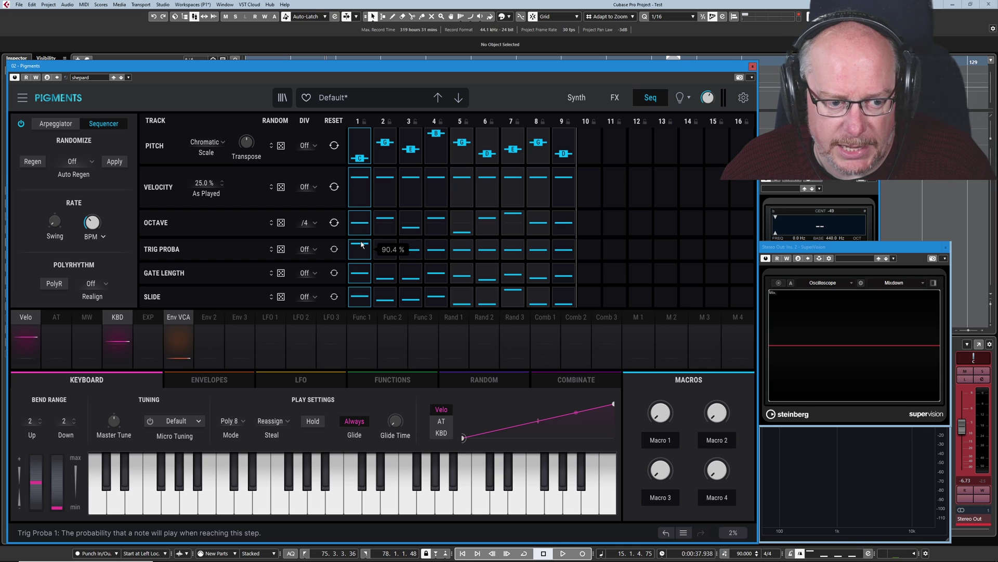
pyautogui.moveTo(361, 245); pyautogui.dragTo(356, 220)
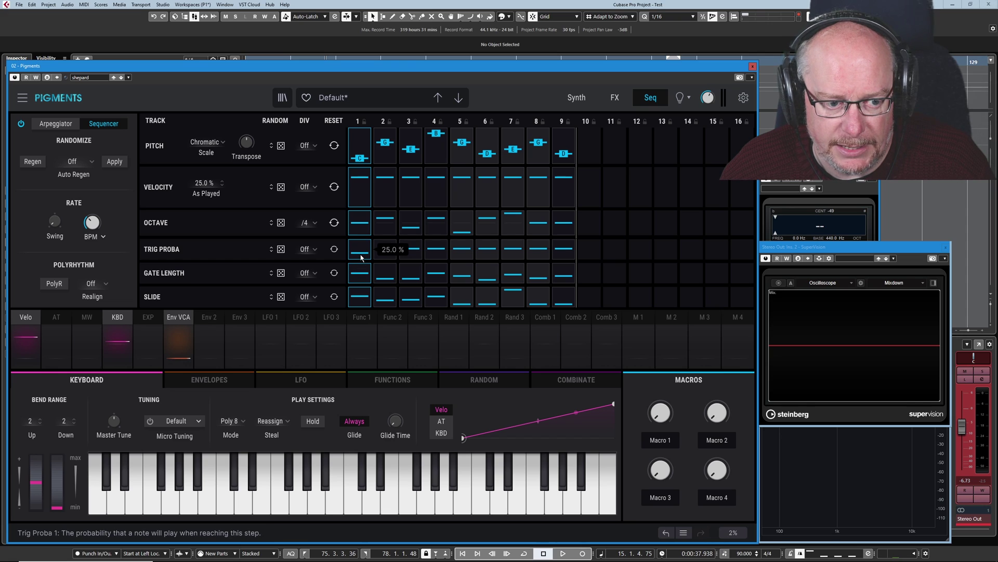
pyautogui.moveTo(361, 257); pyautogui.dragTo(343, 230)
pyautogui.moveTo(357, 249)
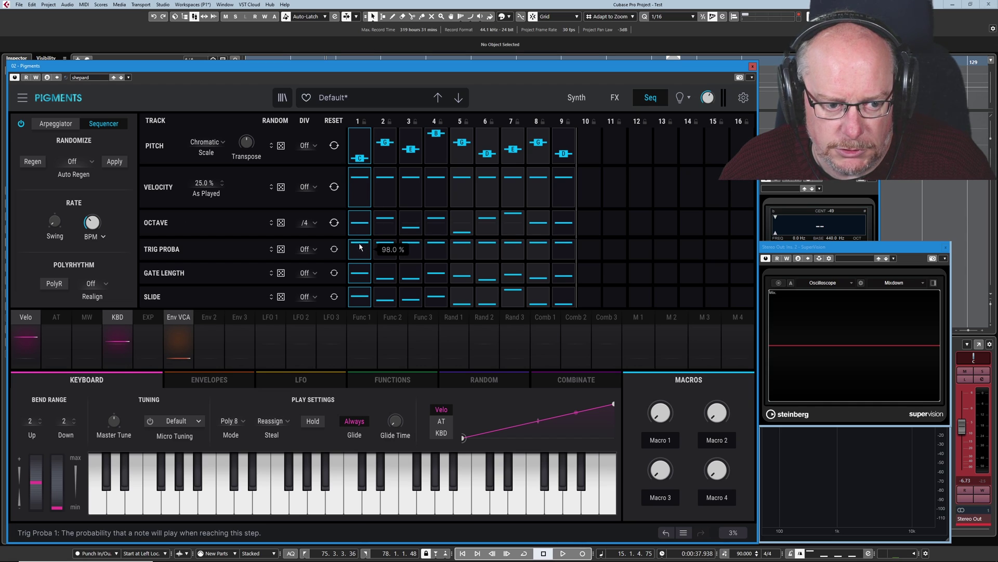
pyautogui.moveTo(359, 249); pyautogui.dragTo(359, 255)
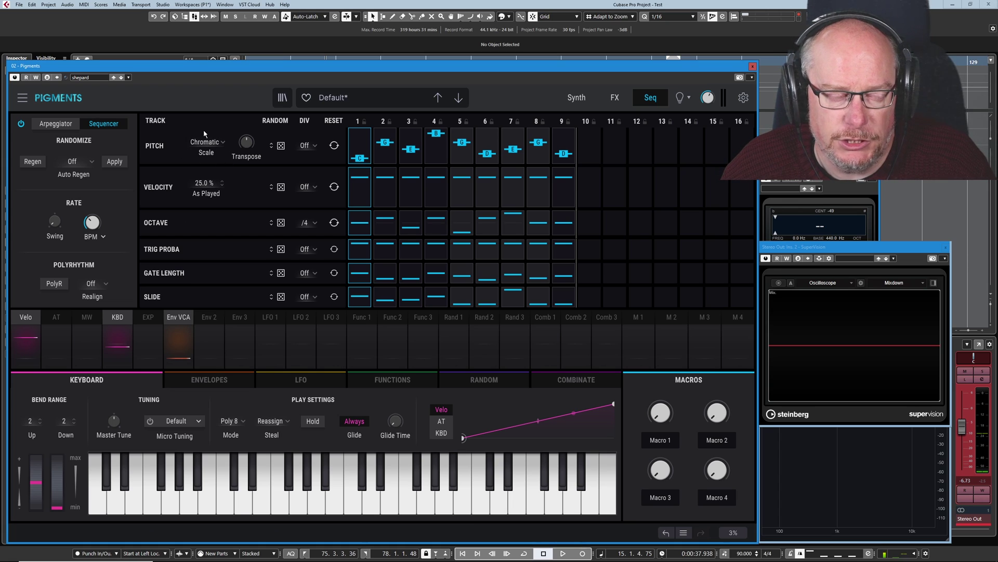
# Reset the Slide row so all steps read 0.00 %
pyautogui.moveTo(249, 147)
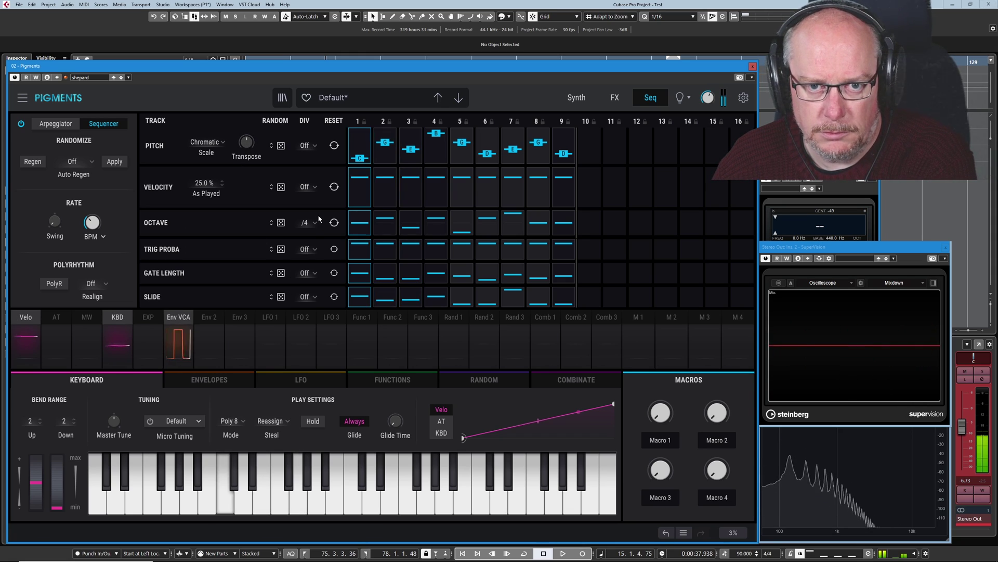
pyautogui.click(334, 297)
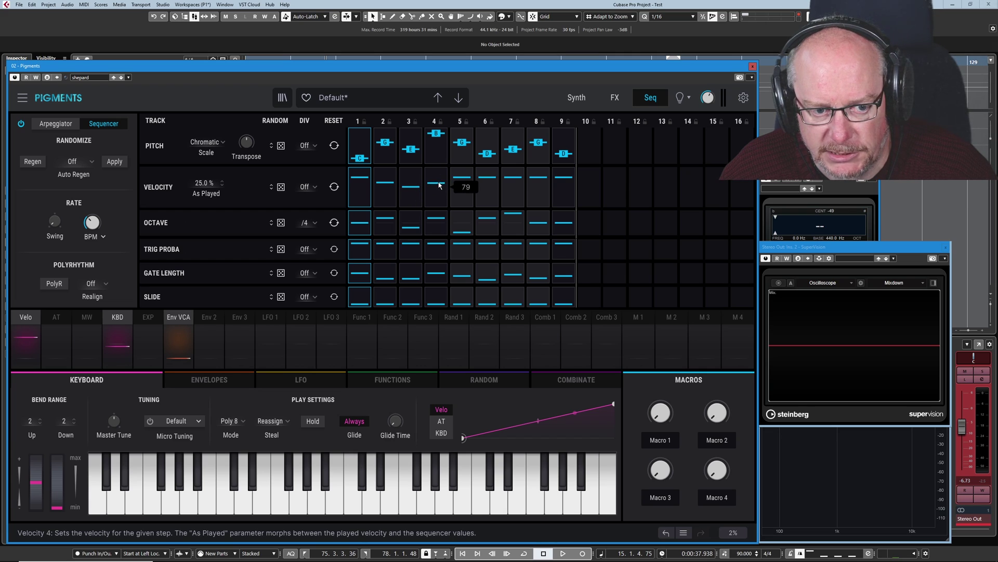
# Lower the Velocity bars of steps 5 and 6
pyautogui.moveTo(439, 185)
pyautogui.mouseDown()
pyautogui.moveTo(464, 194)
pyautogui.moveTo(513, 184)
pyautogui.moveTo(514, 170)
pyautogui.moveTo(543, 180)
pyautogui.mouseUp()
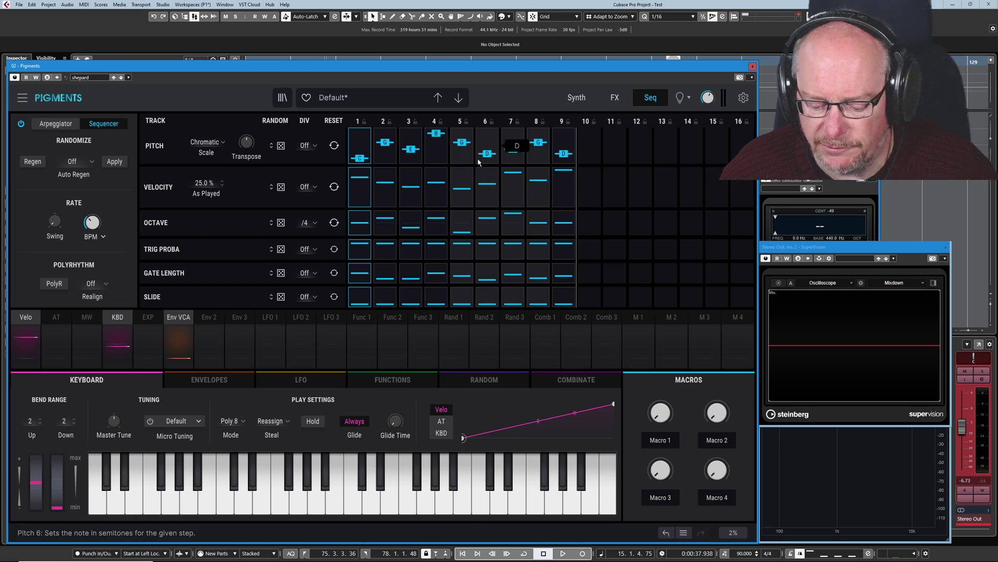
# Switch to the Synth page to view the Default preset's Factory bank details
pyautogui.click(577, 98)
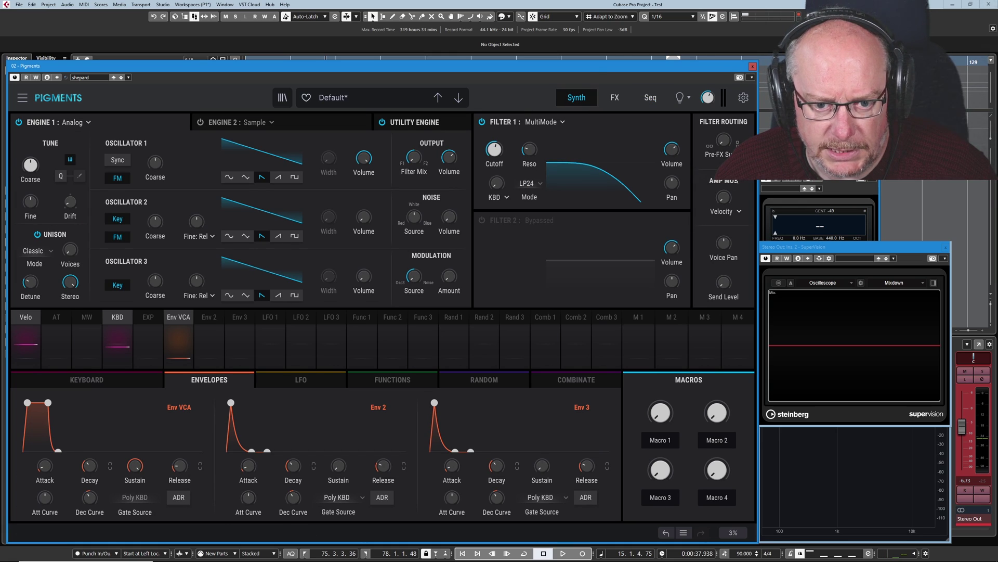
pyautogui.moveTo(725, 201)
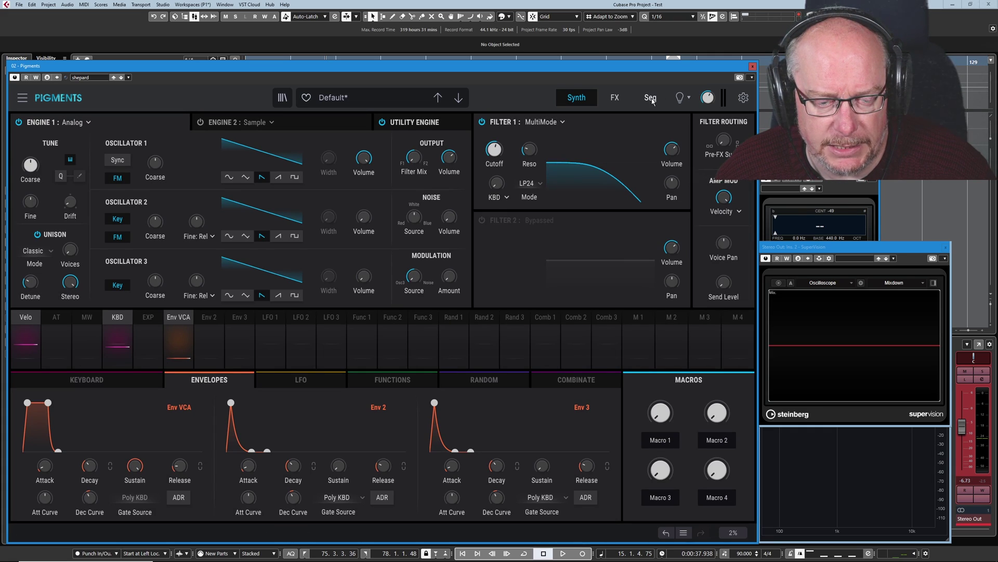
# Return to the sequencer page and power the Arp/Seq module off and back on
pyautogui.click(650, 98)
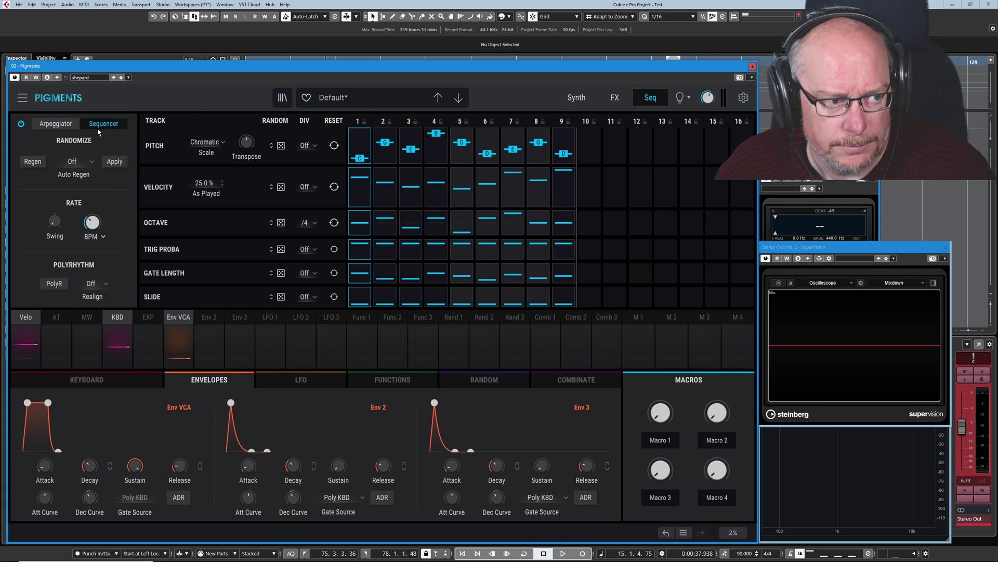
pyautogui.click(20, 124)
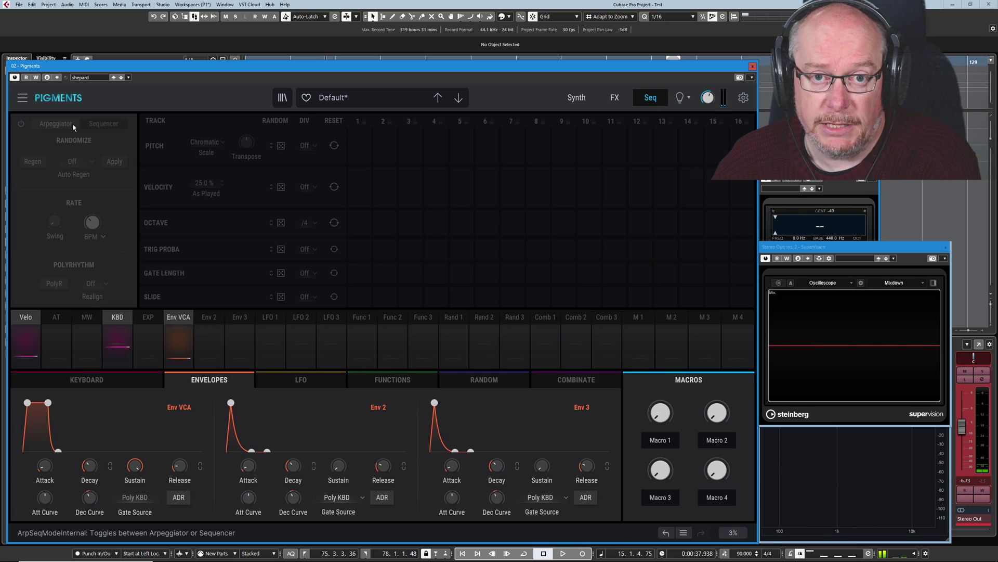
pyautogui.click(21, 124)
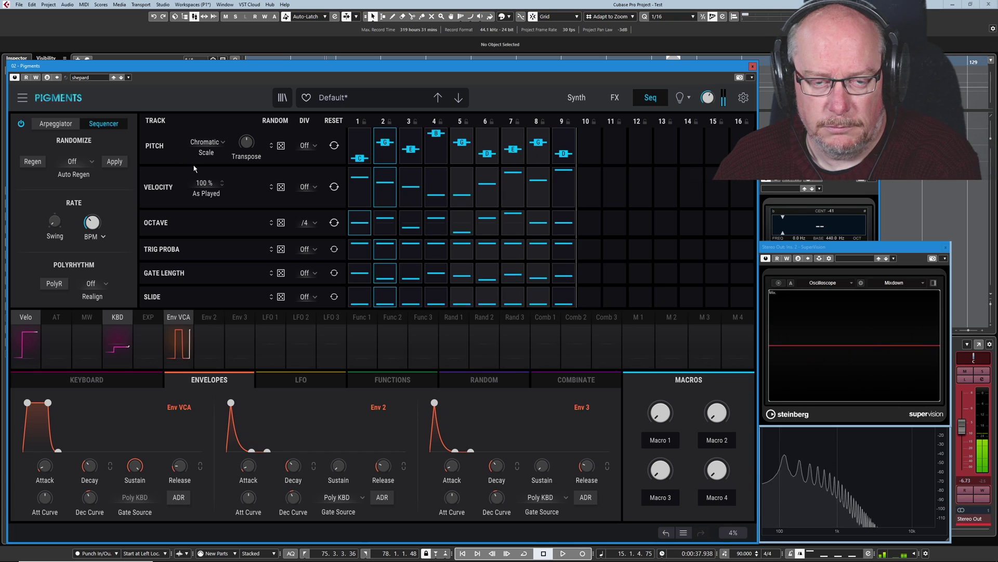
# Lower the velocity As Played amount from 100% to 52.4%
pyautogui.moveTo(203, 182); pyautogui.dragTo(202, 190)
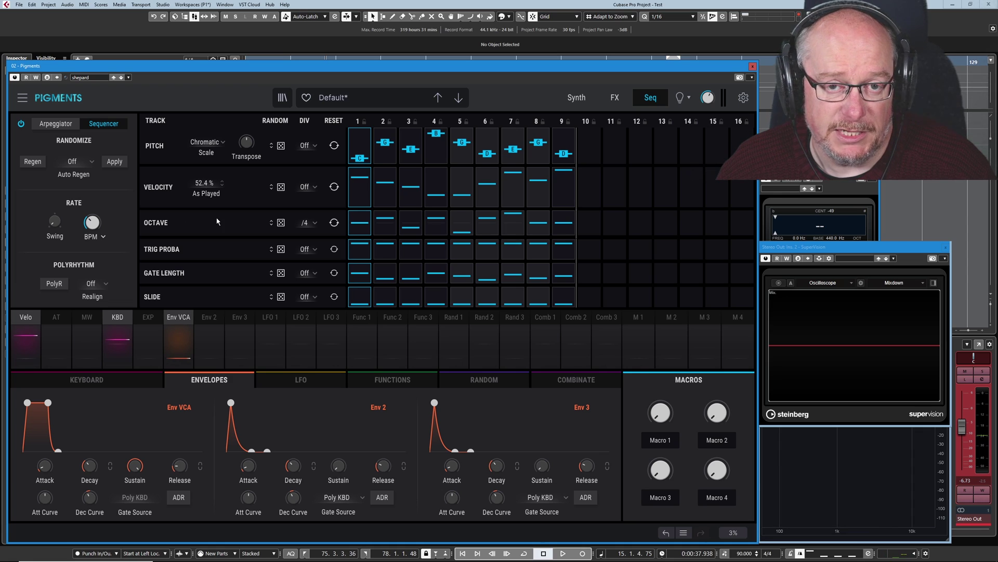